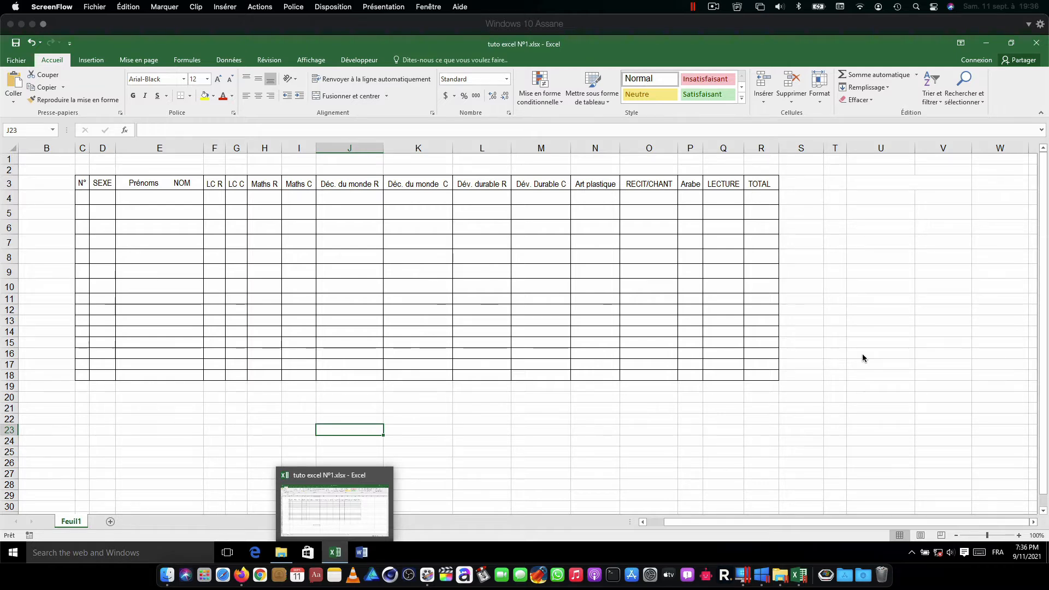
Step: Fill the table's header cells C3:R3 with the standard light green color
left_click(82, 183)
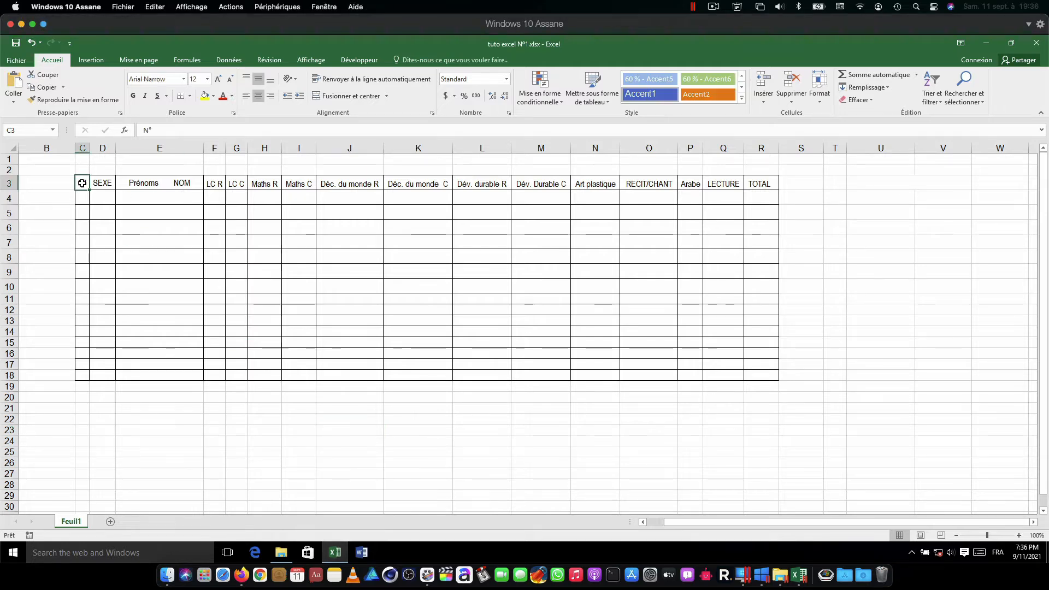
left_click_drag(82, 183, 771, 182)
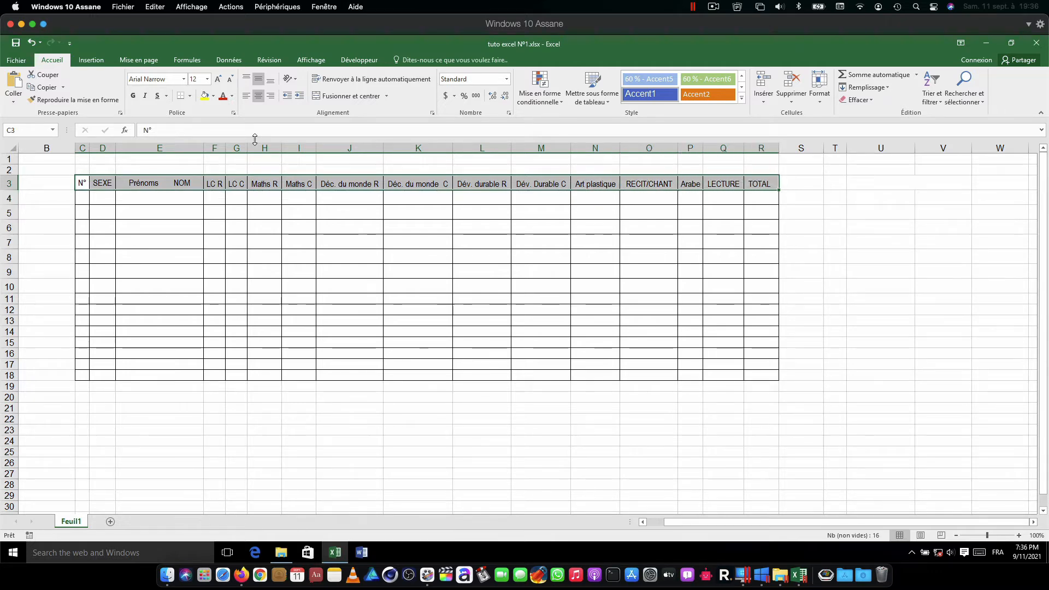
left_click(212, 98)
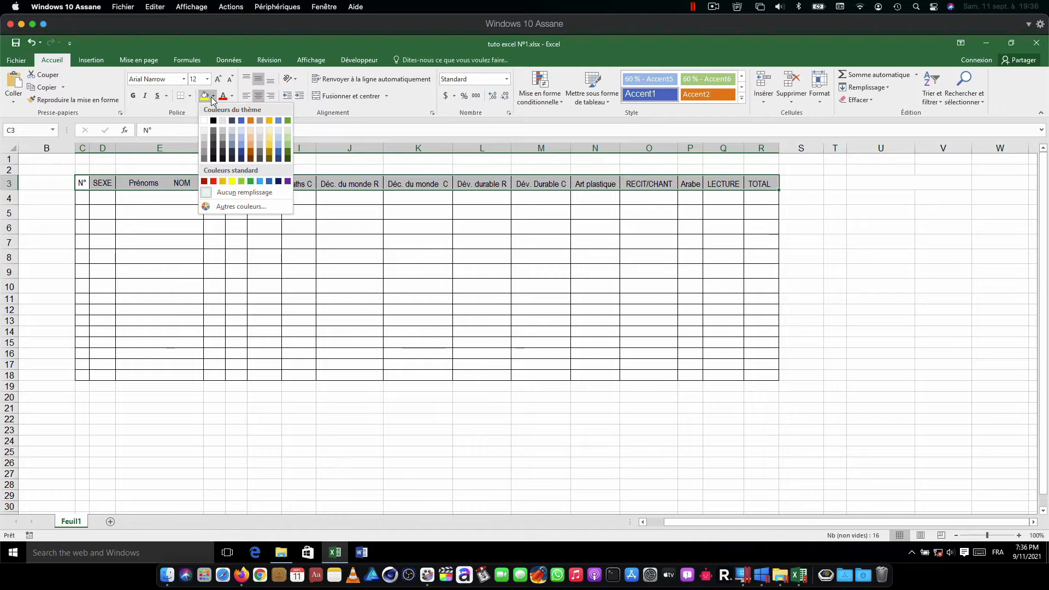
left_click(240, 182)
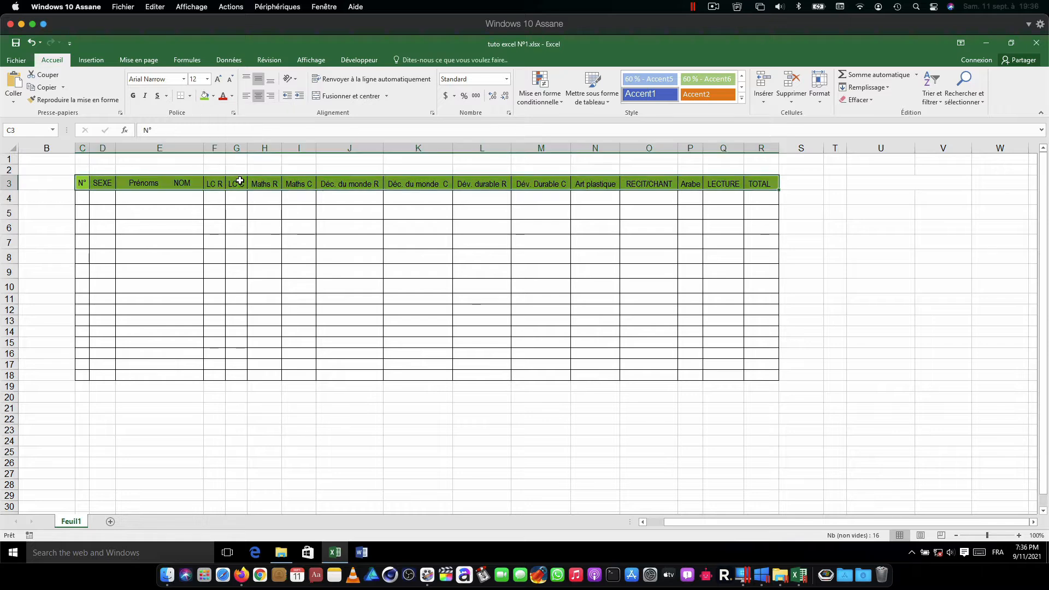
Step: Set the header row's font color to white and its fill to the darkest green theme shade
left_click(232, 98)
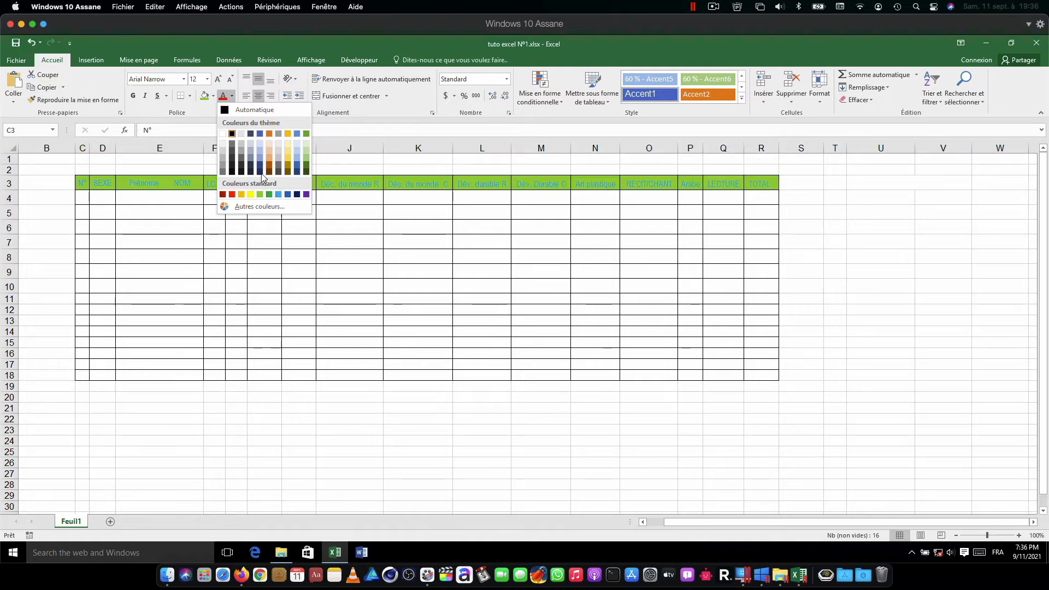
left_click(223, 134)
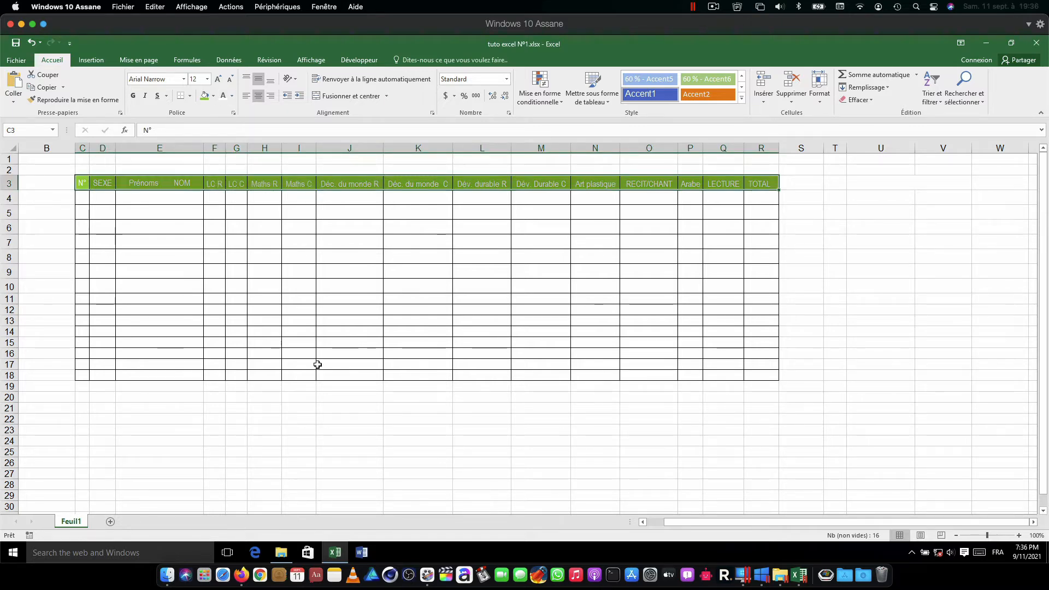
left_click(212, 96)
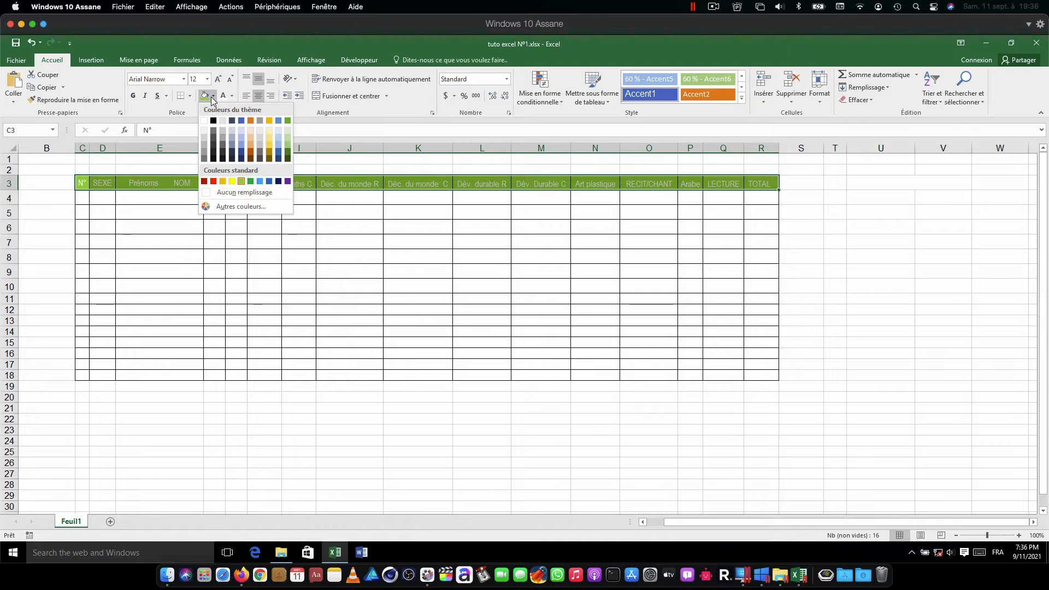
left_click(288, 159)
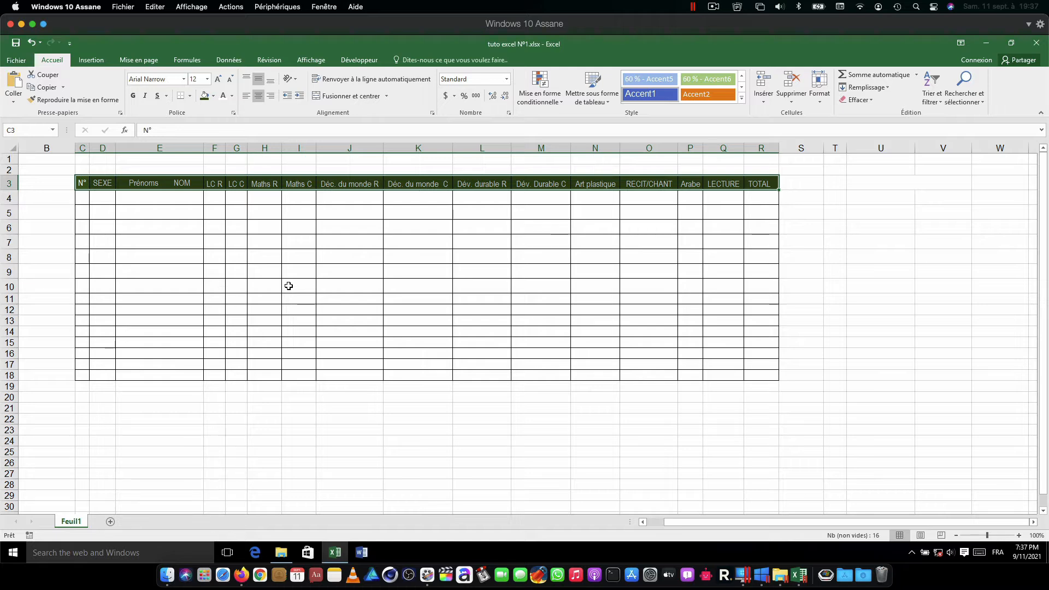
Step: Try font size 10 and then 16 on the header row text
left_click(199, 78)
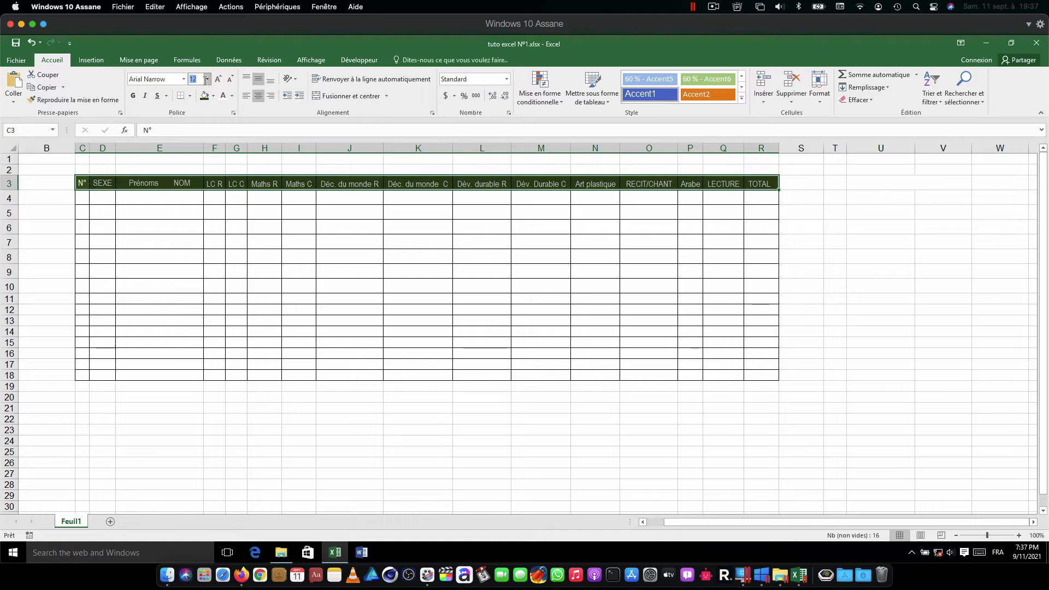
left_click(207, 80)
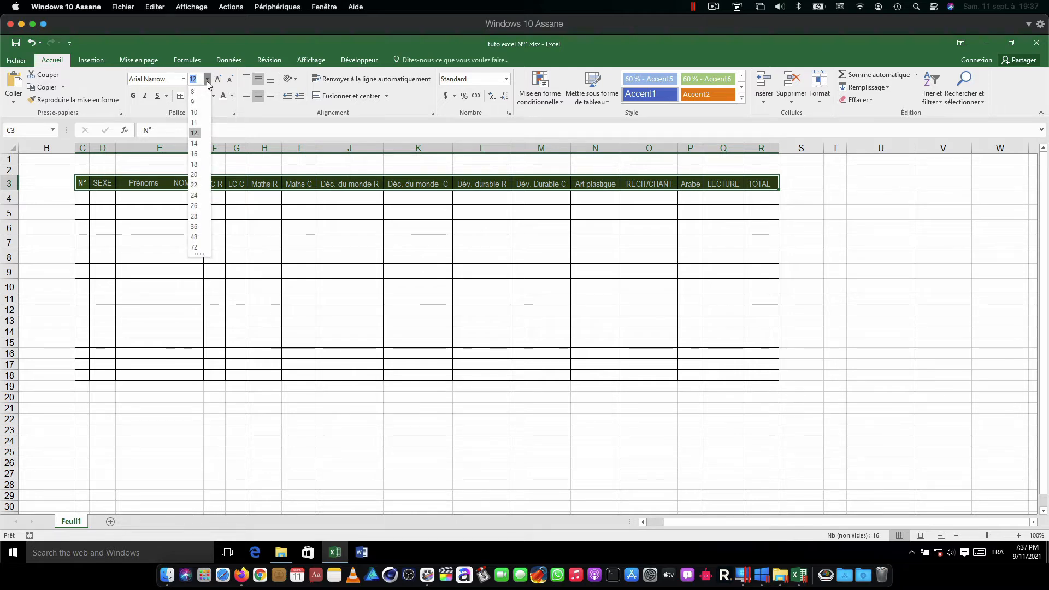
left_click(195, 113)
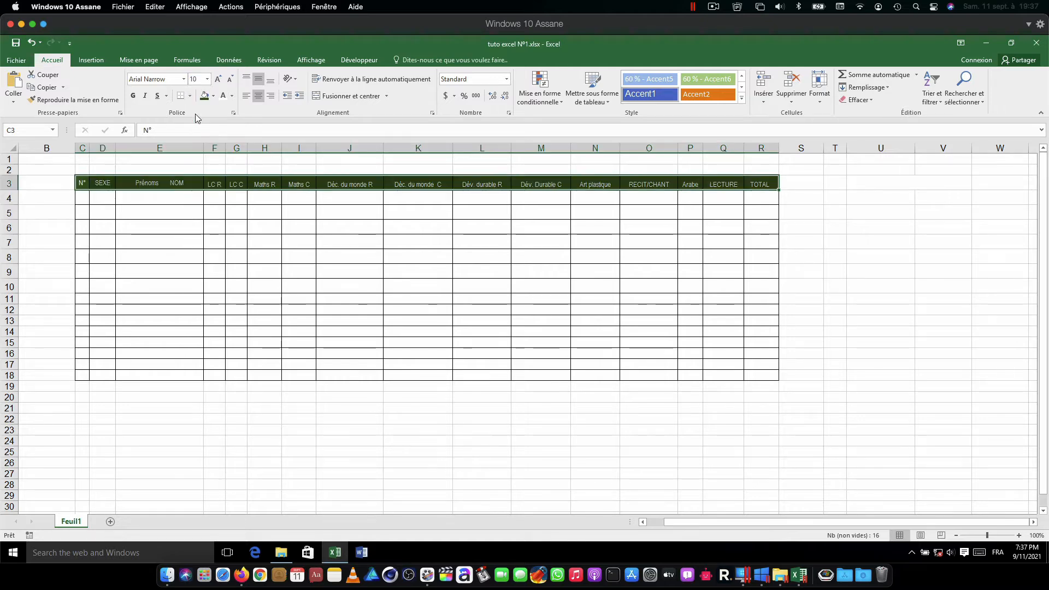
left_click(207, 80)
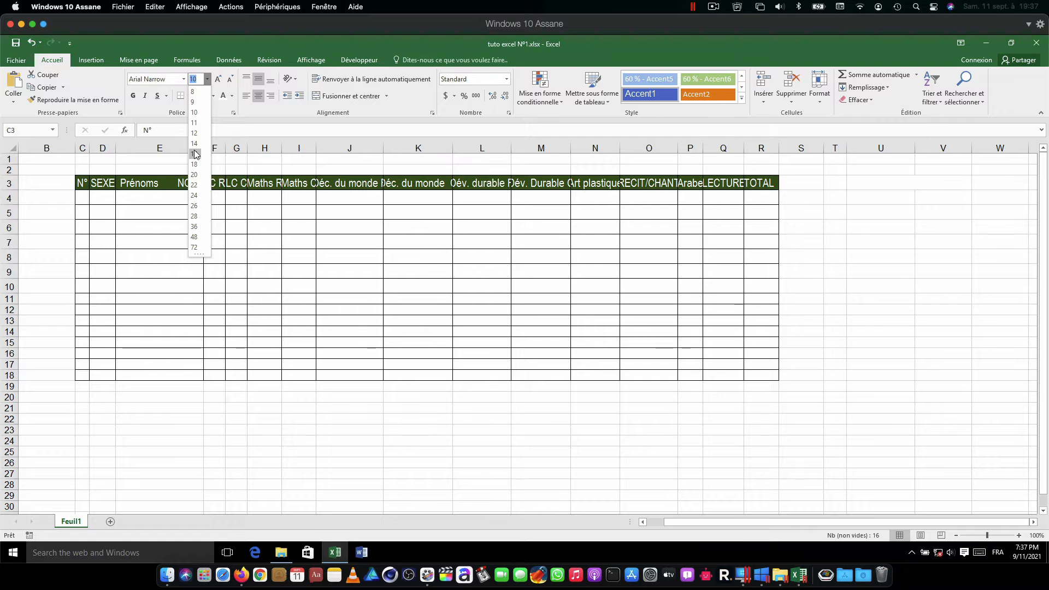
left_click(195, 154)
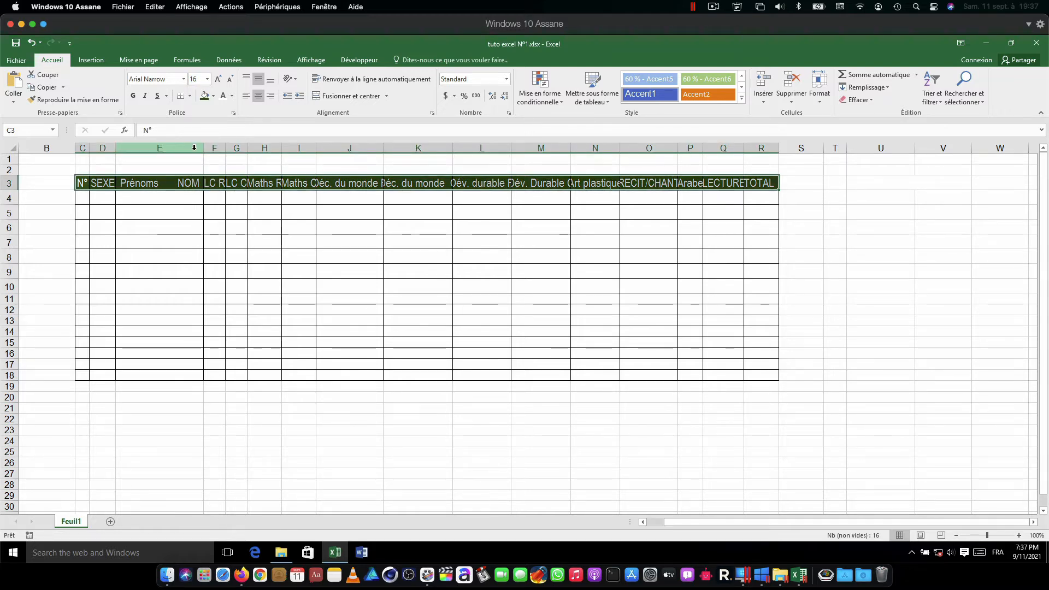
Step: Increase the header text to size 18, then reduce it stepwise to 12
left_click(218, 82)
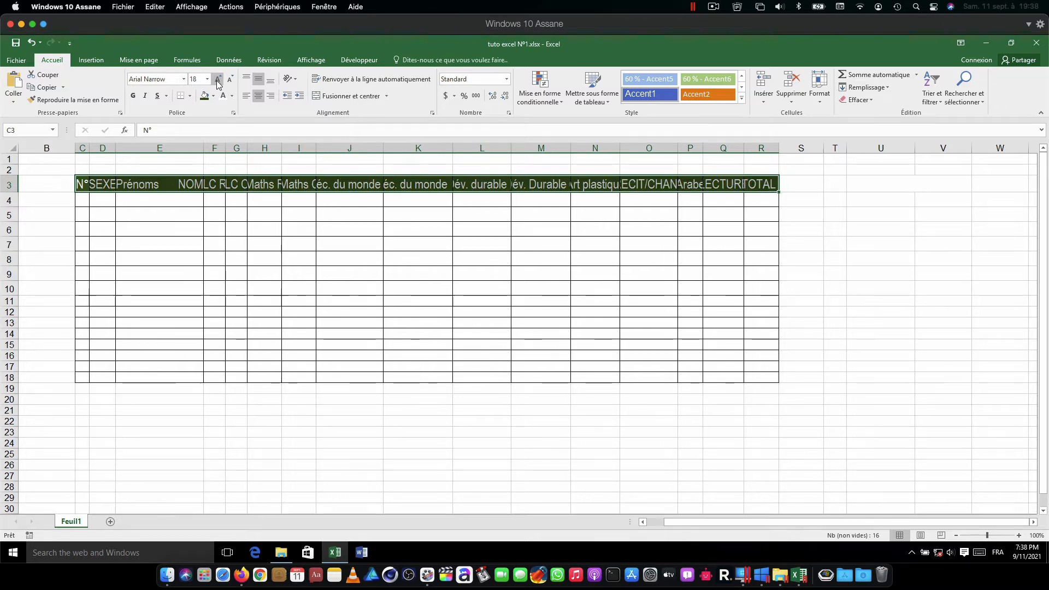
left_click(230, 82)
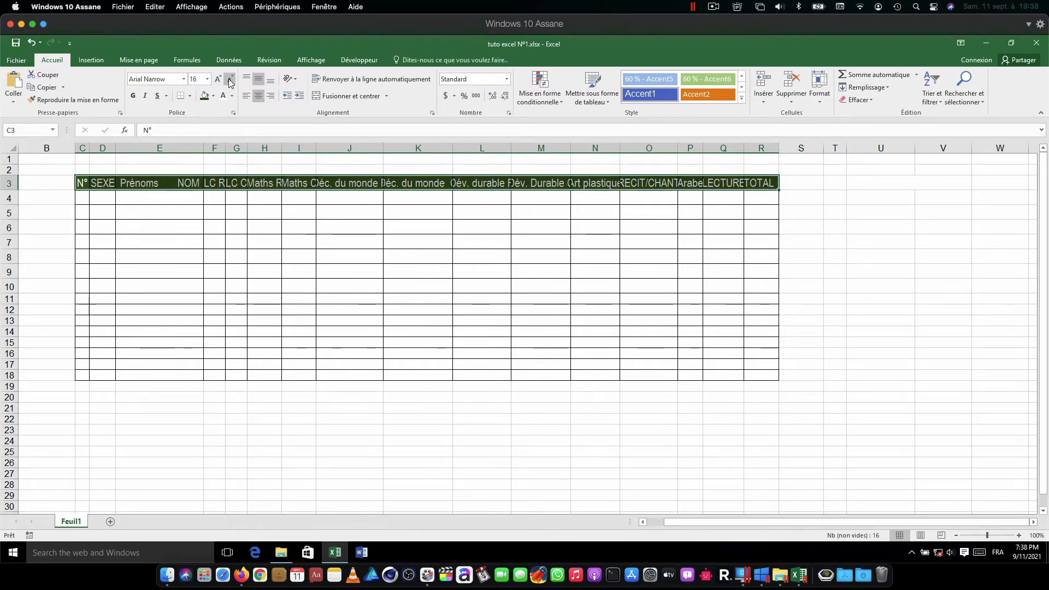
left_click(230, 82)
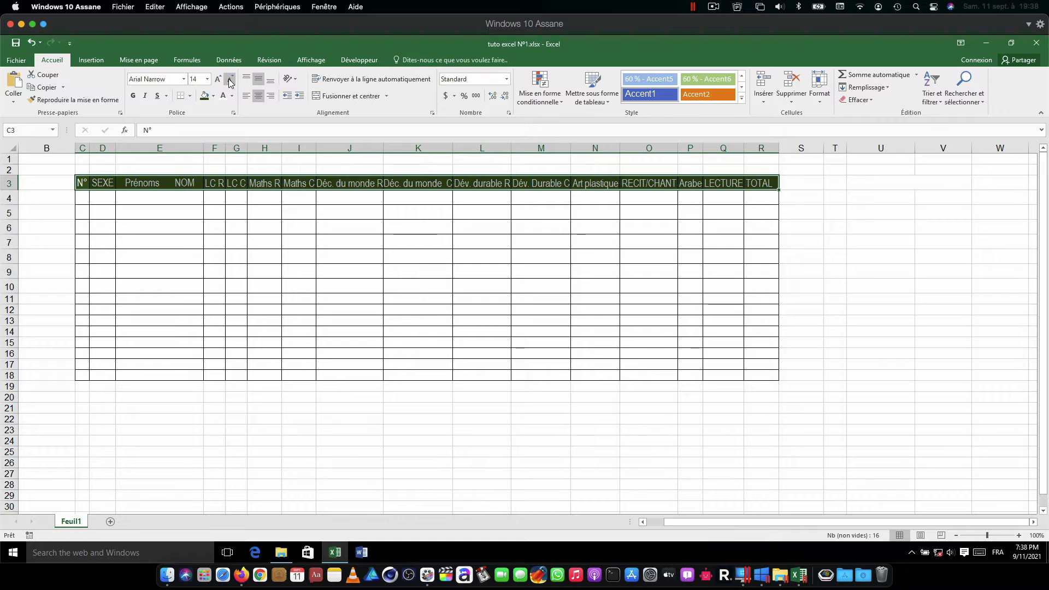
left_click(230, 82)
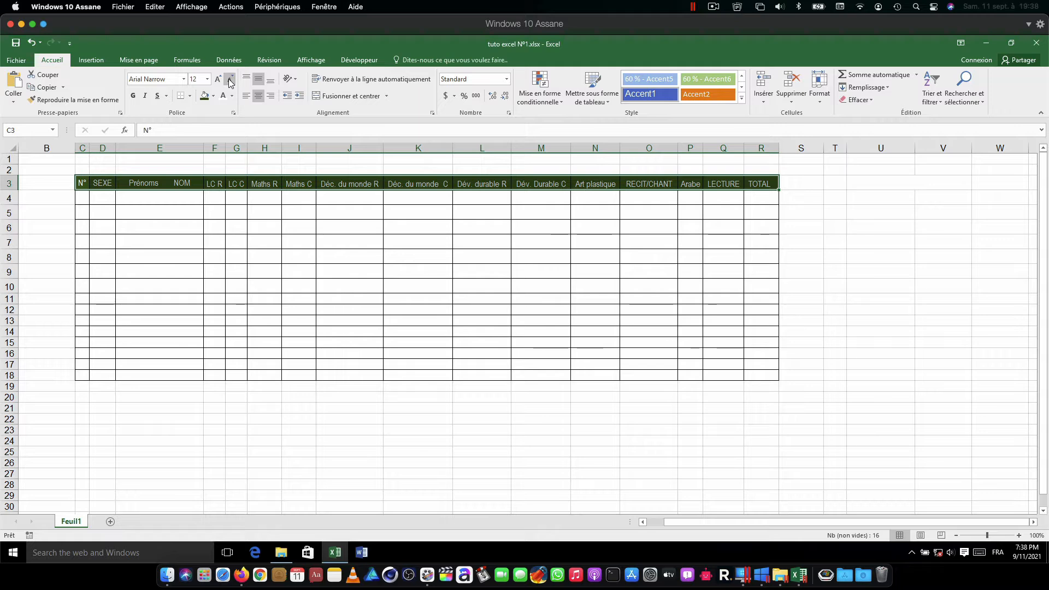
Step: Try bold, italic and underline on the header text one after another, removing each one again
left_click(134, 97)
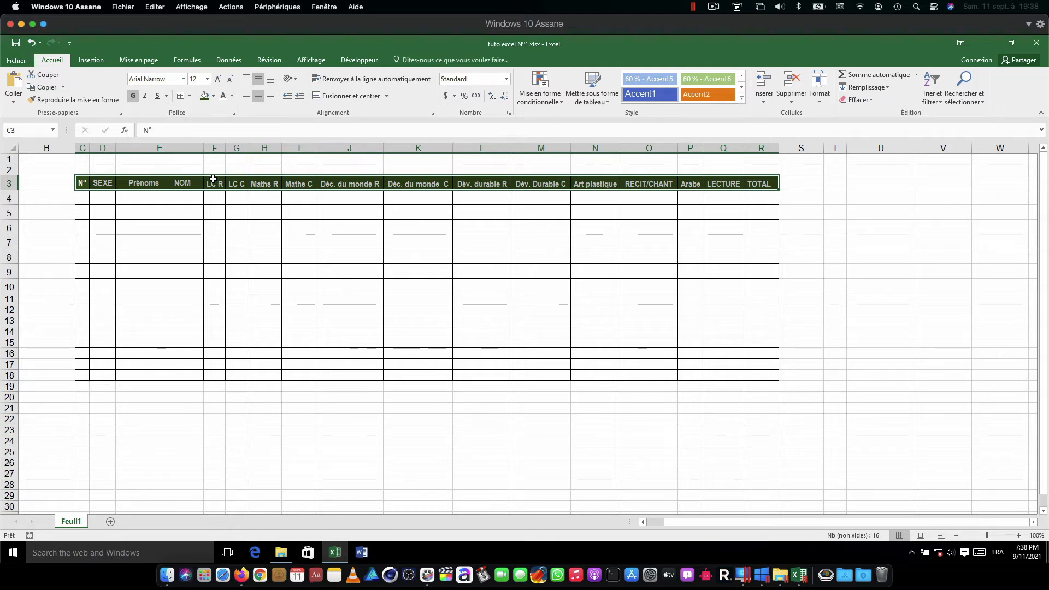
left_click(133, 99)
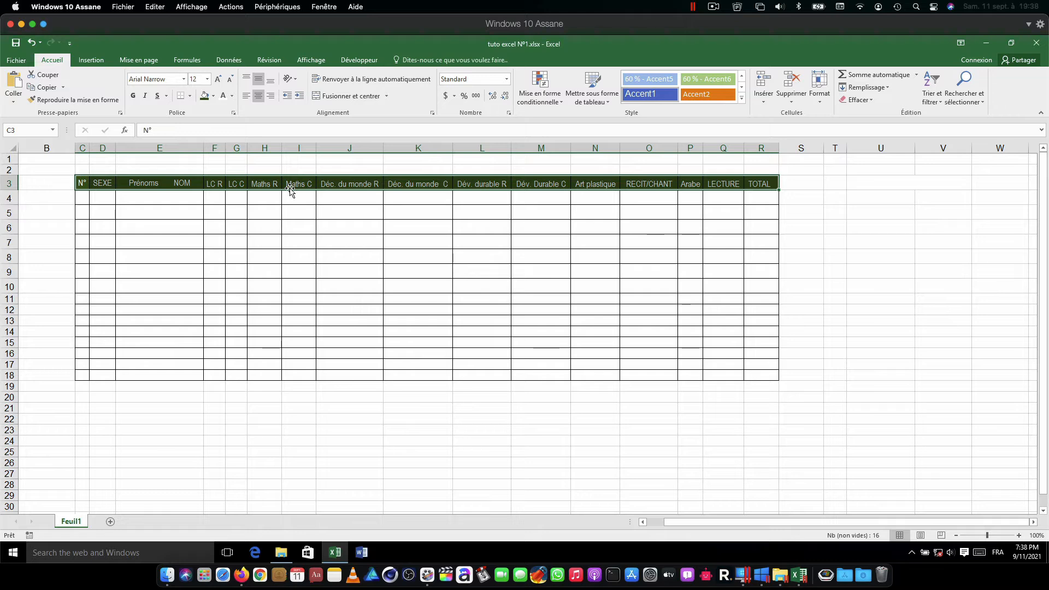
left_click(145, 98)
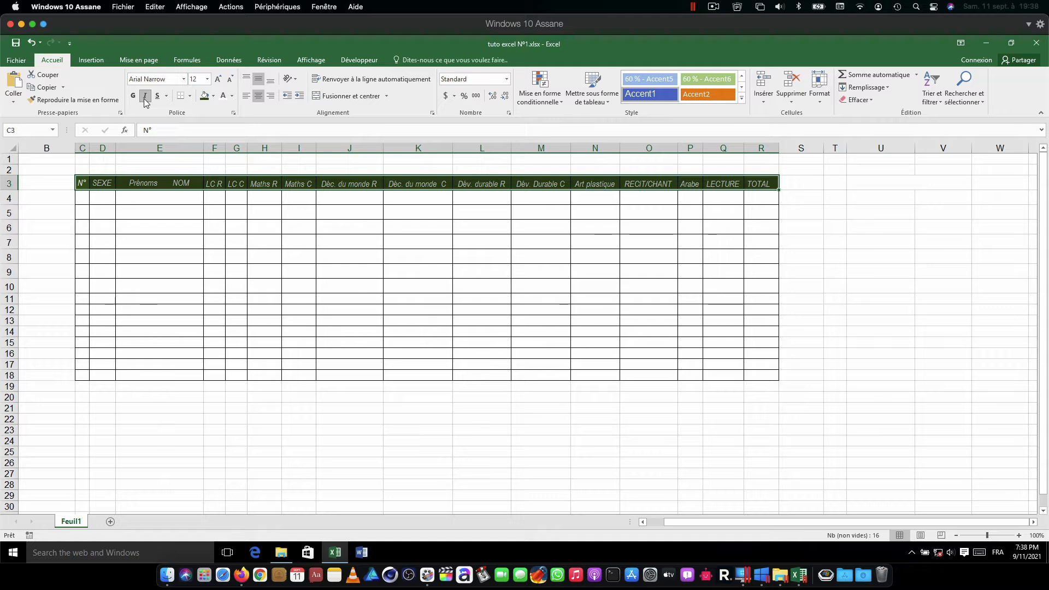
left_click(145, 97)
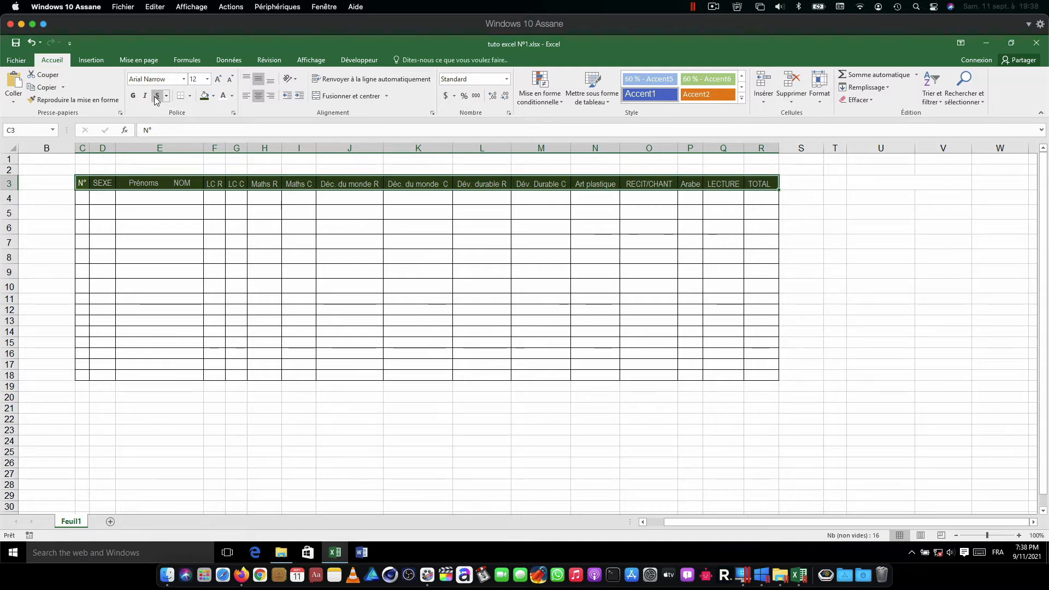
left_click(157, 97)
left_click(157, 97)
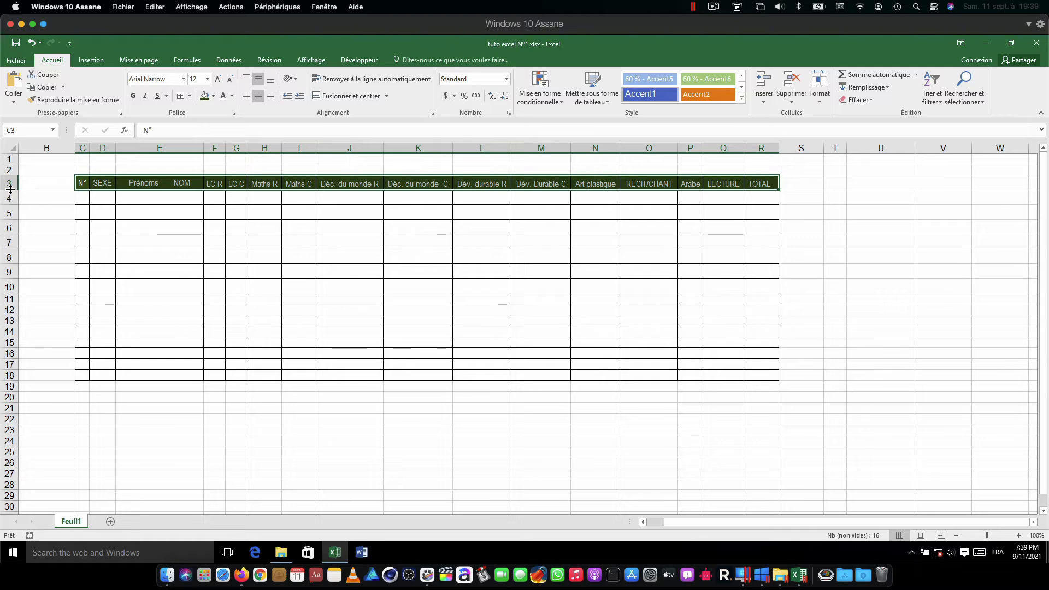
Step: Increase the height of header row 3 to about four times its original size, keeping the text horizontally centered
left_click_drag(10, 189, 13, 239)
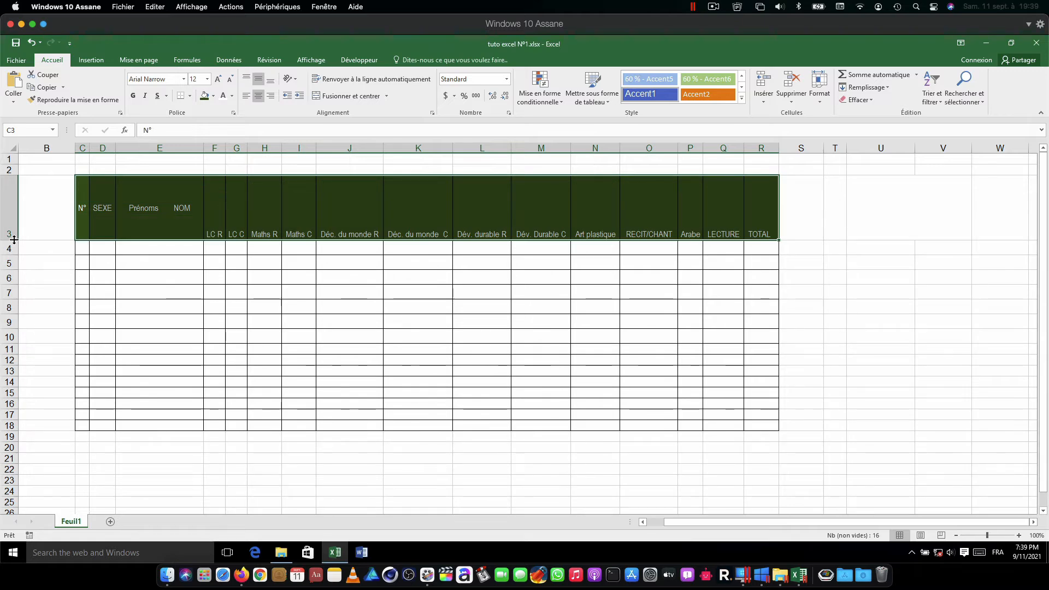
left_click(260, 99)
left_click(260, 97)
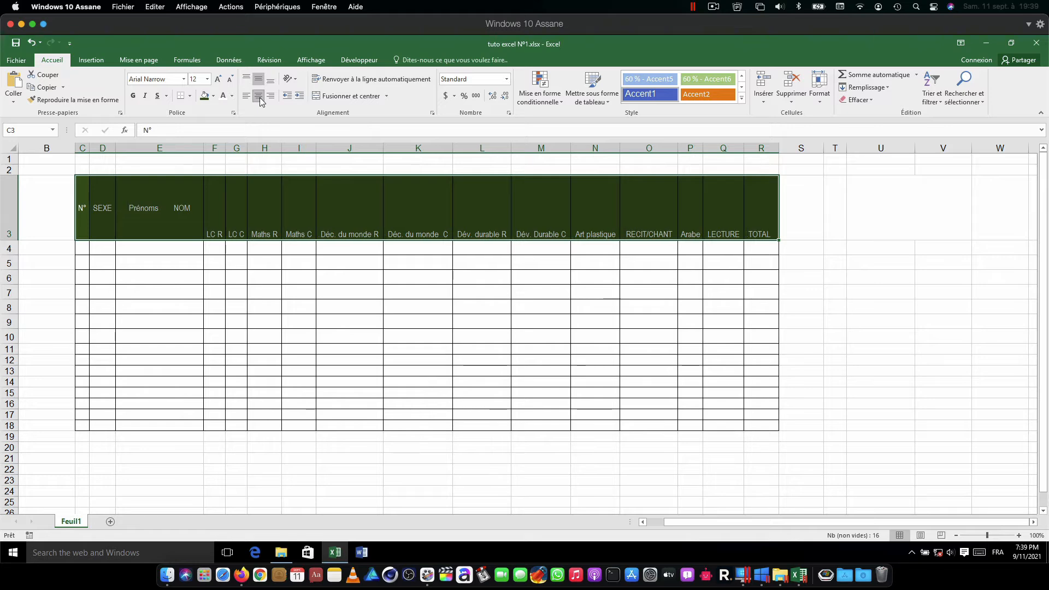
Step: Try right alignment on the header text, followed by bottom and top vertical alignment
left_click(271, 96)
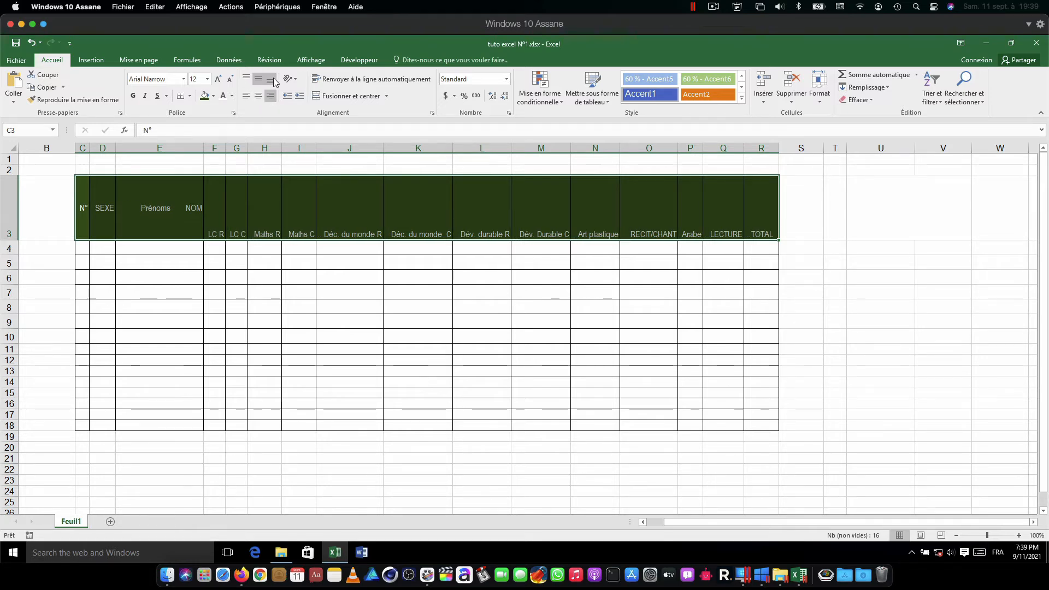
left_click(268, 83)
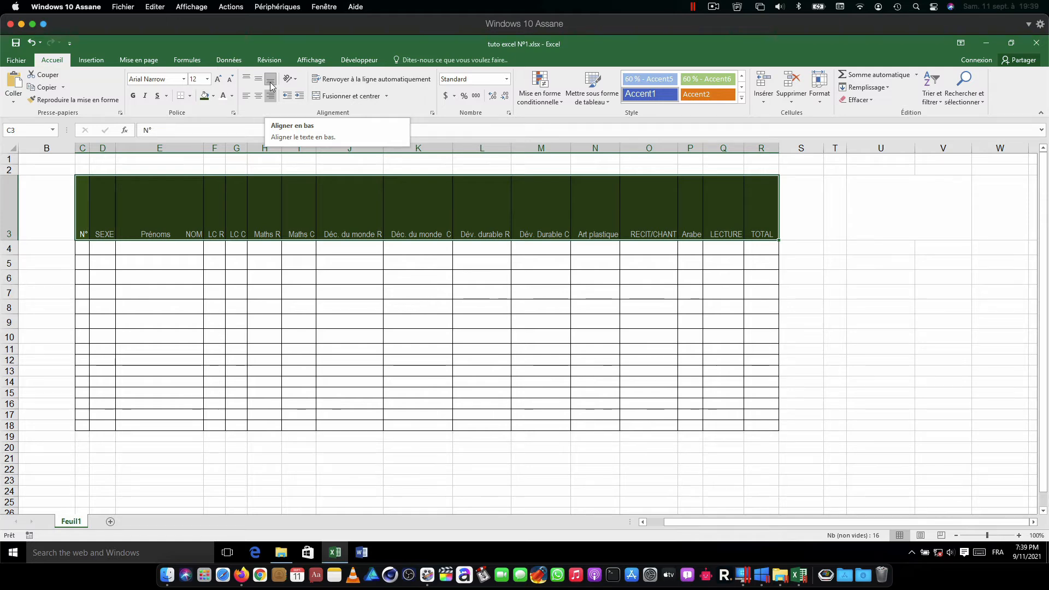
left_click(245, 79)
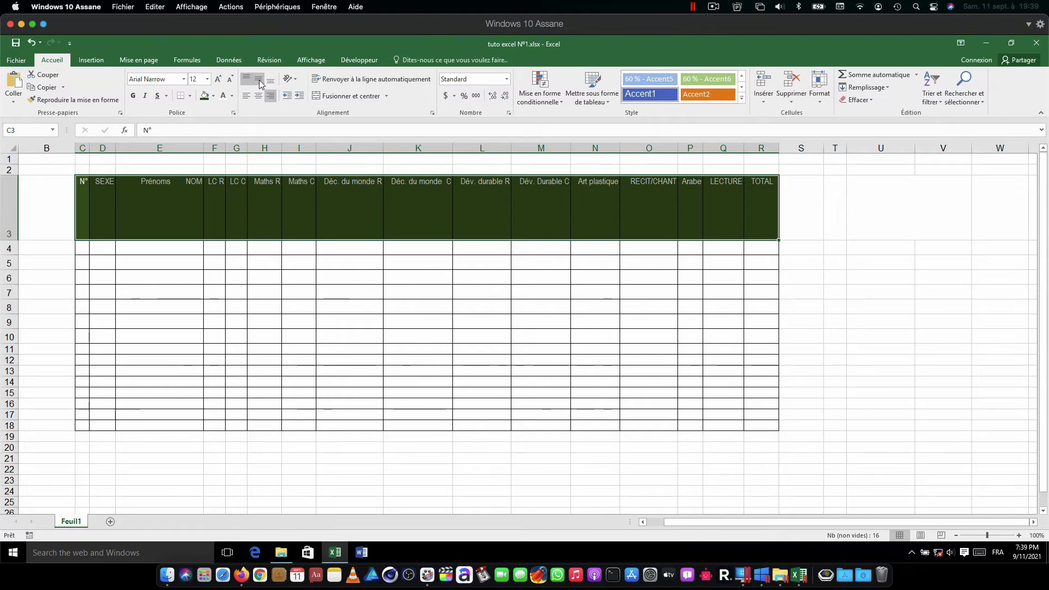
Step: Align the header text to the vertical middle, then try left alignment and center it horizontally
left_click(259, 81)
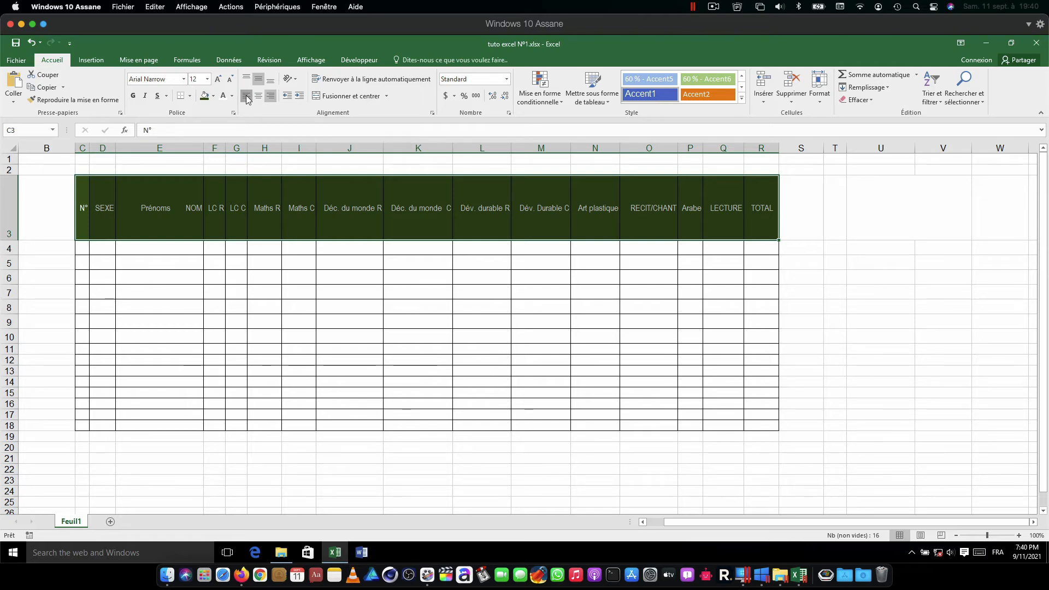
left_click(246, 97)
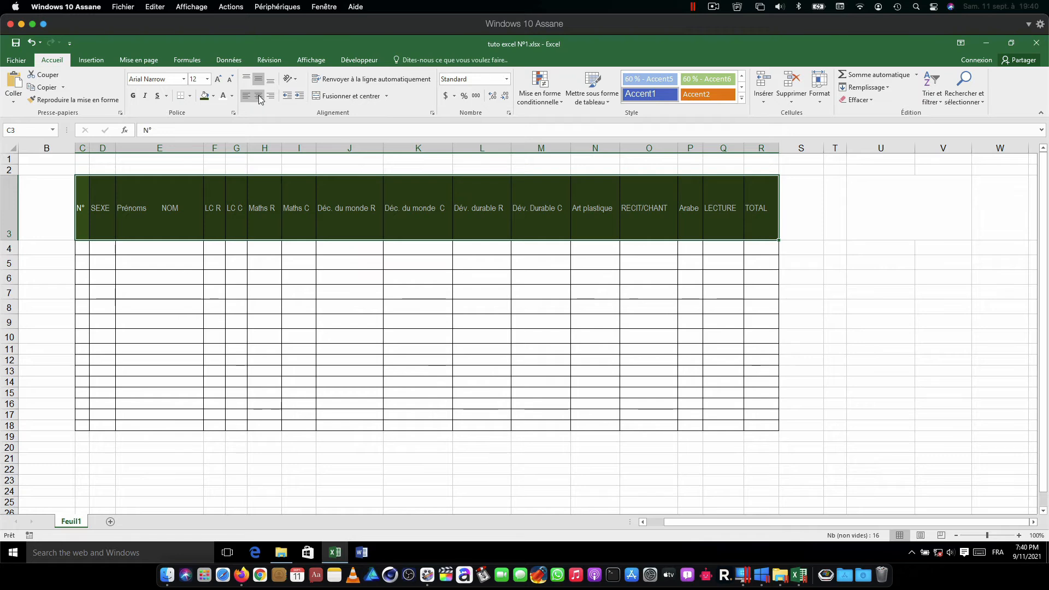
left_click(257, 95)
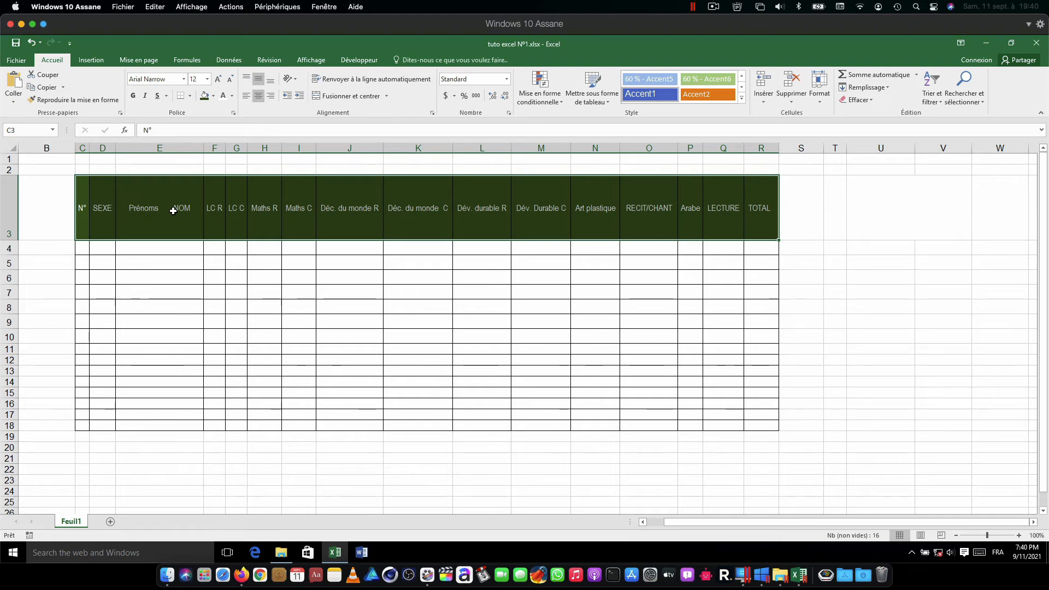
Step: Rotate the header row text to a vertical 90-degree orientation reading upward through the cell format settings
right_click(173, 210)
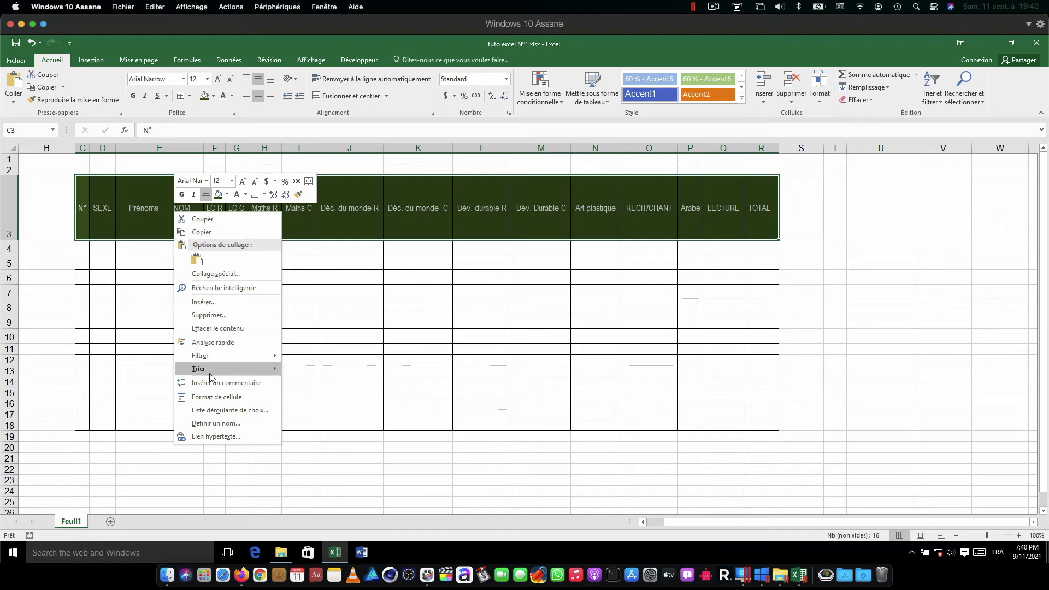
left_click(213, 400)
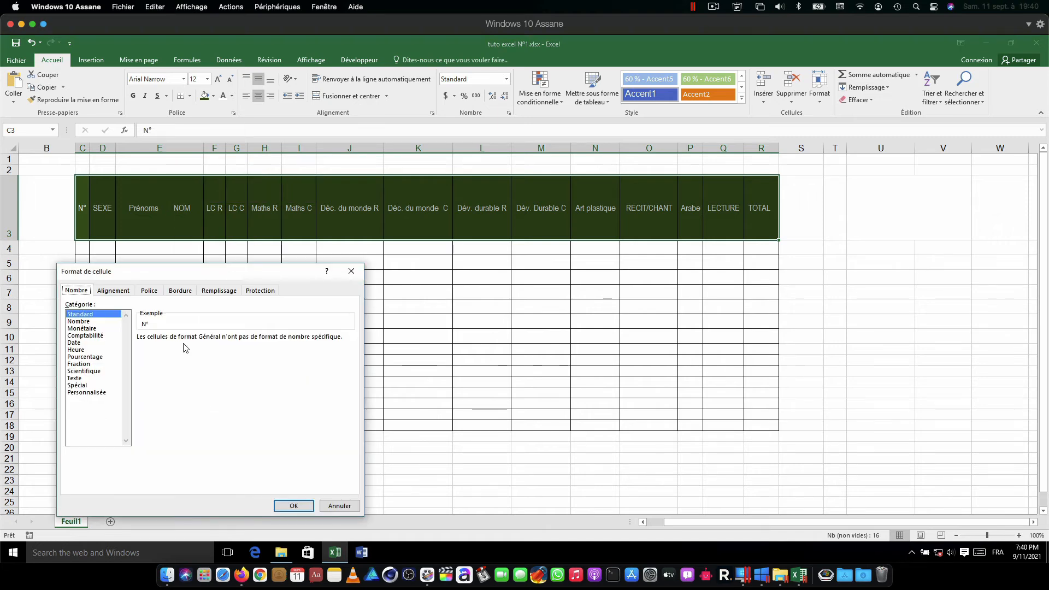
left_click(113, 290)
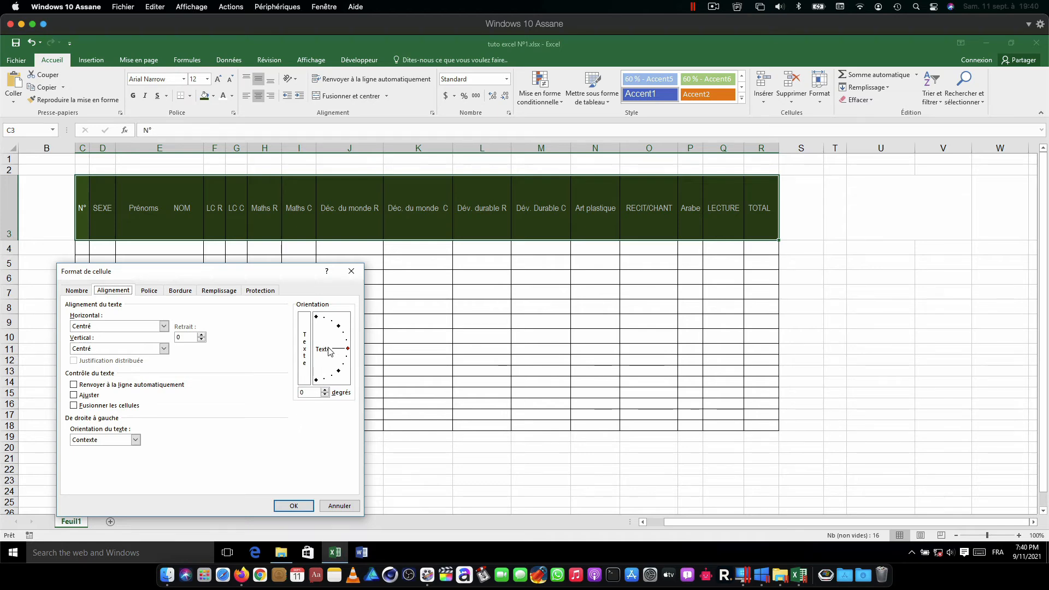
left_click_drag(347, 350, 317, 319)
left_click(290, 505)
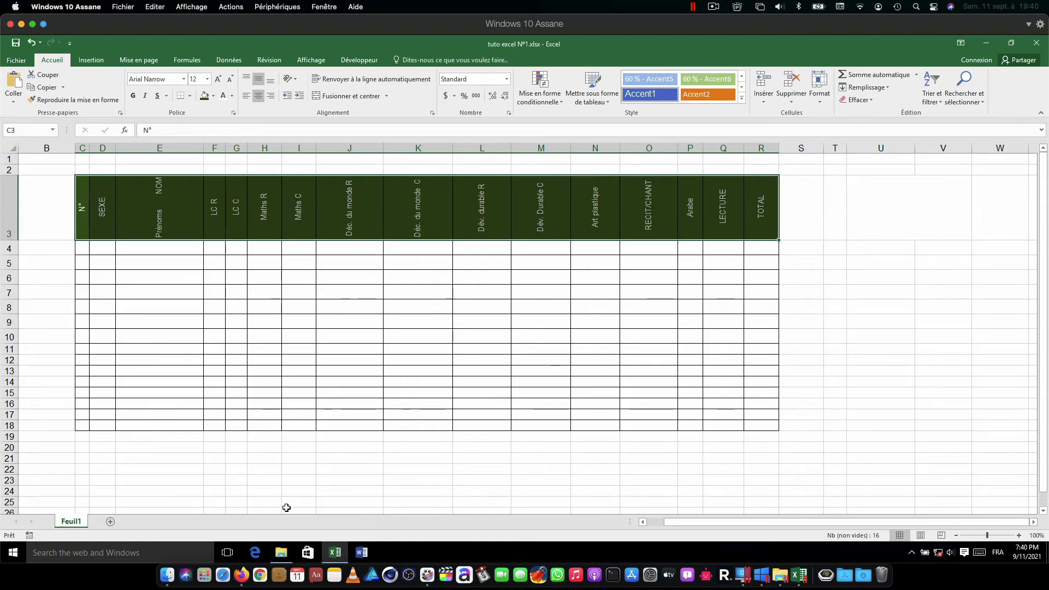
Step: Remove the extra spaces between "Prénoms" and "NOM" in header cell E3
left_click(170, 201)
left_click(184, 130)
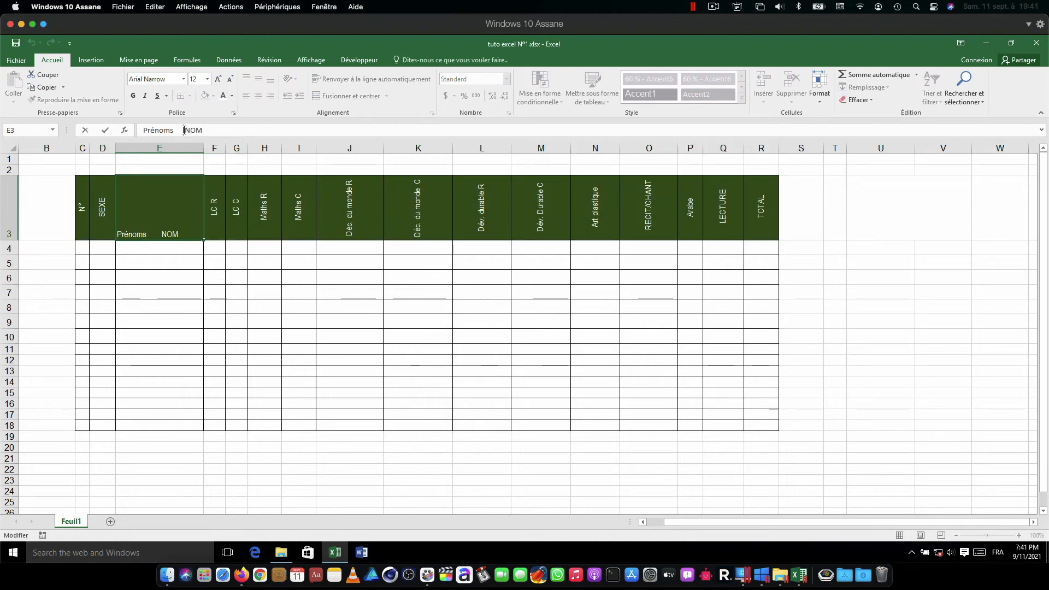
key("BackSpace")
key("BackSpace")
key("BackSpace")
key("BackSpace")
left_click(221, 223)
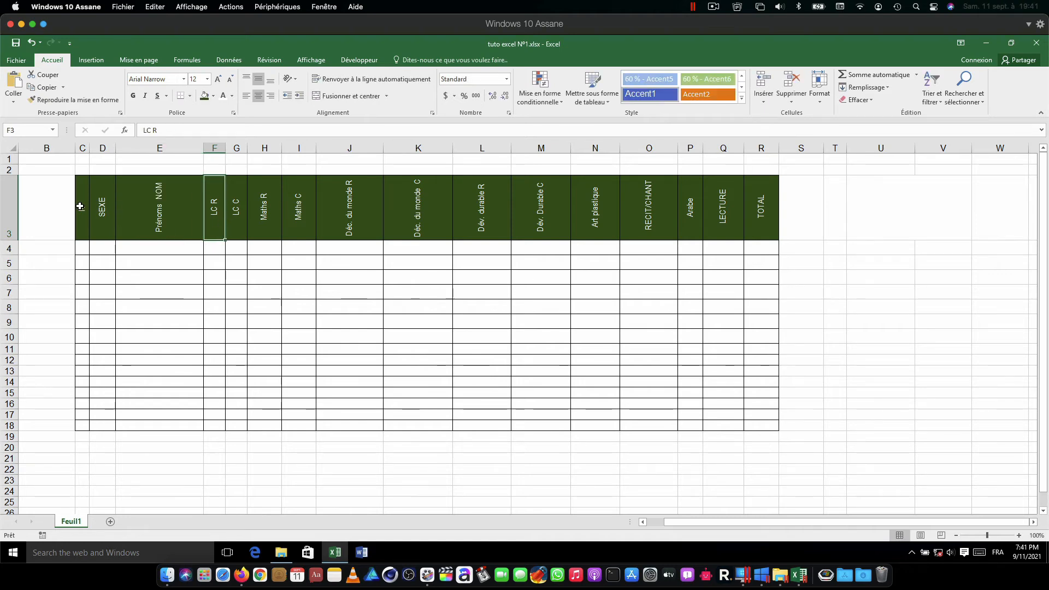
Step: Set the text orientation of the header cells C3:R3 to 45 degrees through the cell format settings
left_click_drag(80, 207, 755, 211)
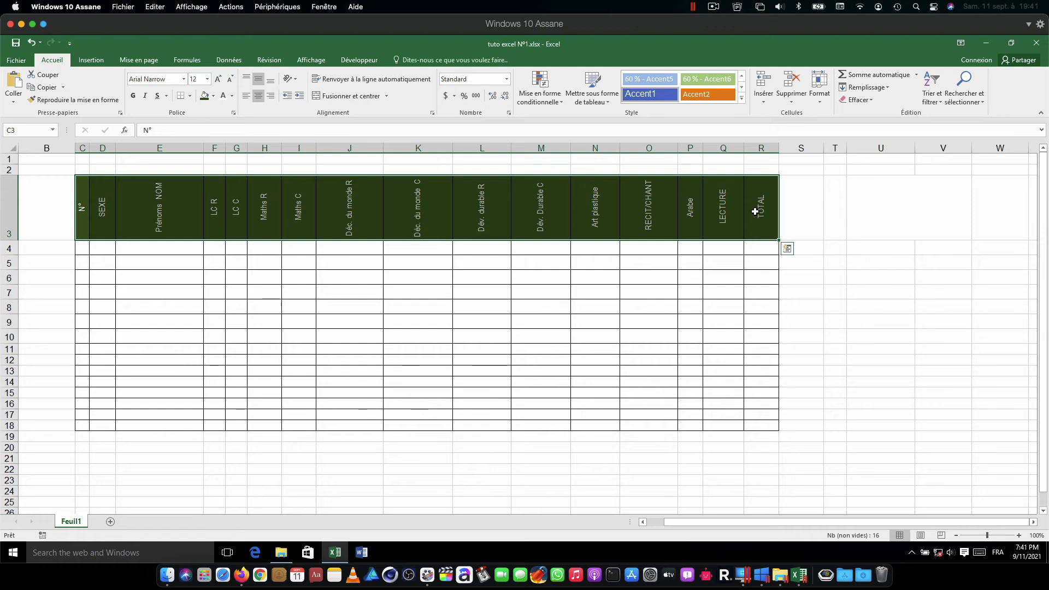
right_click(185, 208)
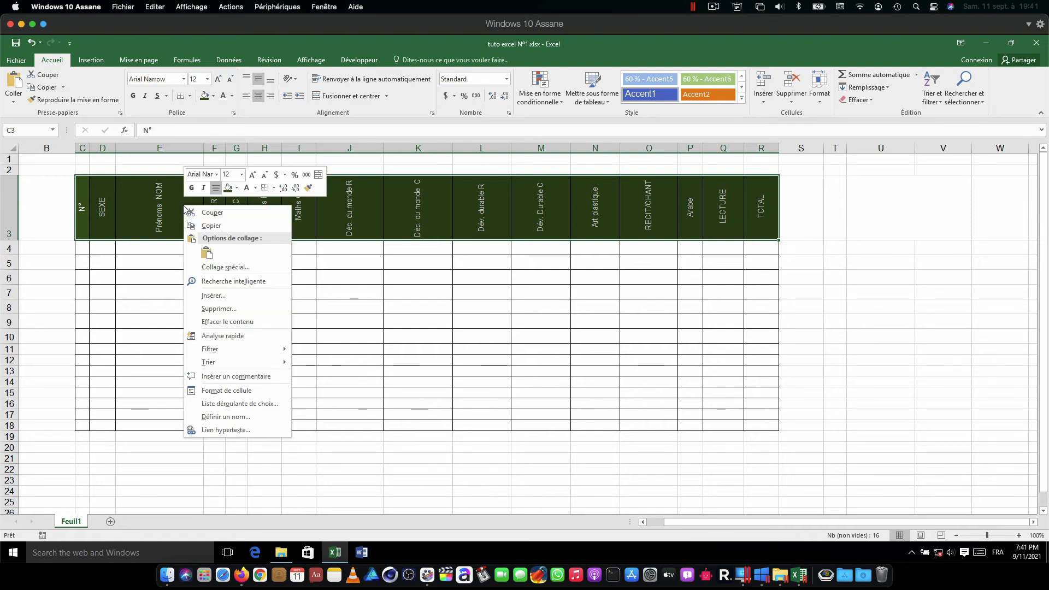
left_click(239, 391)
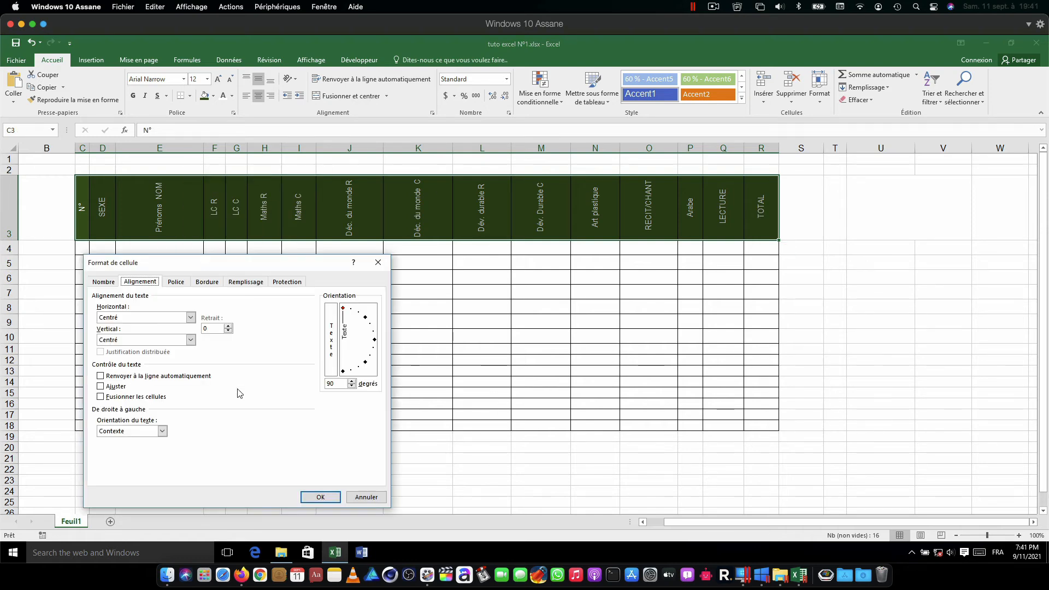
left_click(365, 319)
left_click(326, 496)
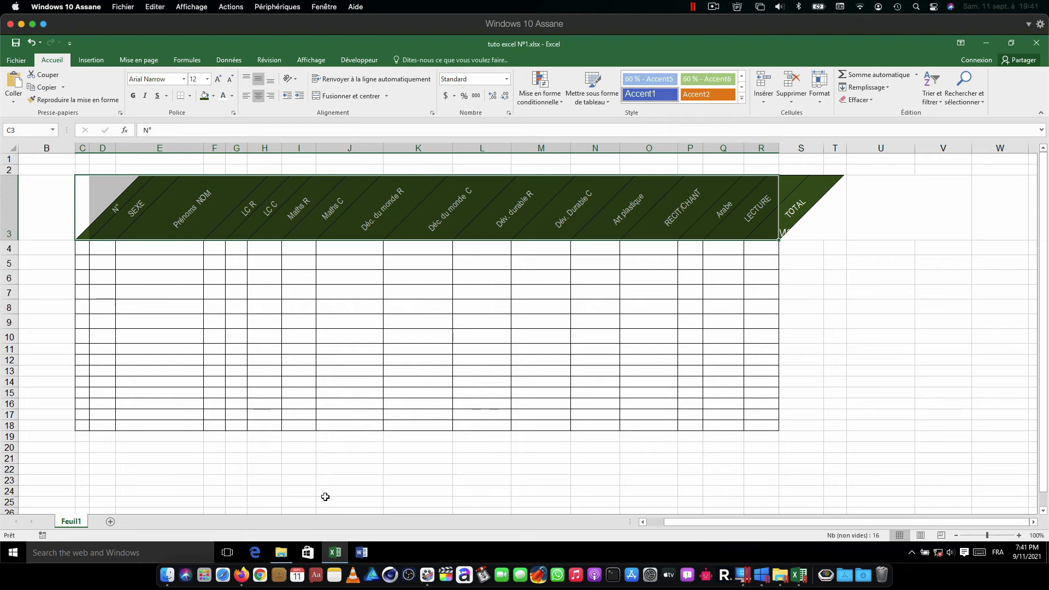
left_click(83, 249)
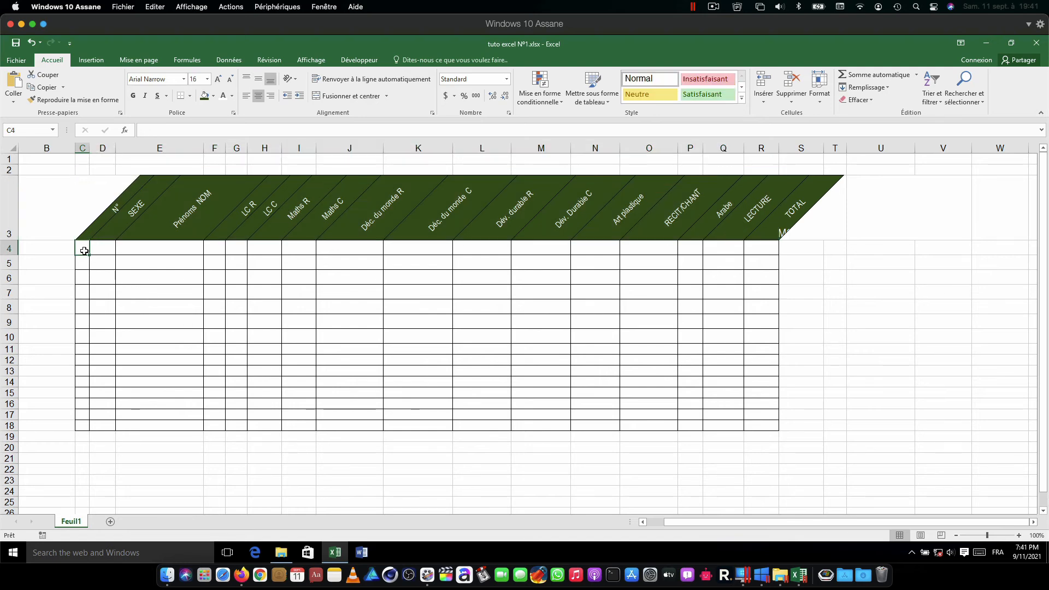
left_click(607, 101)
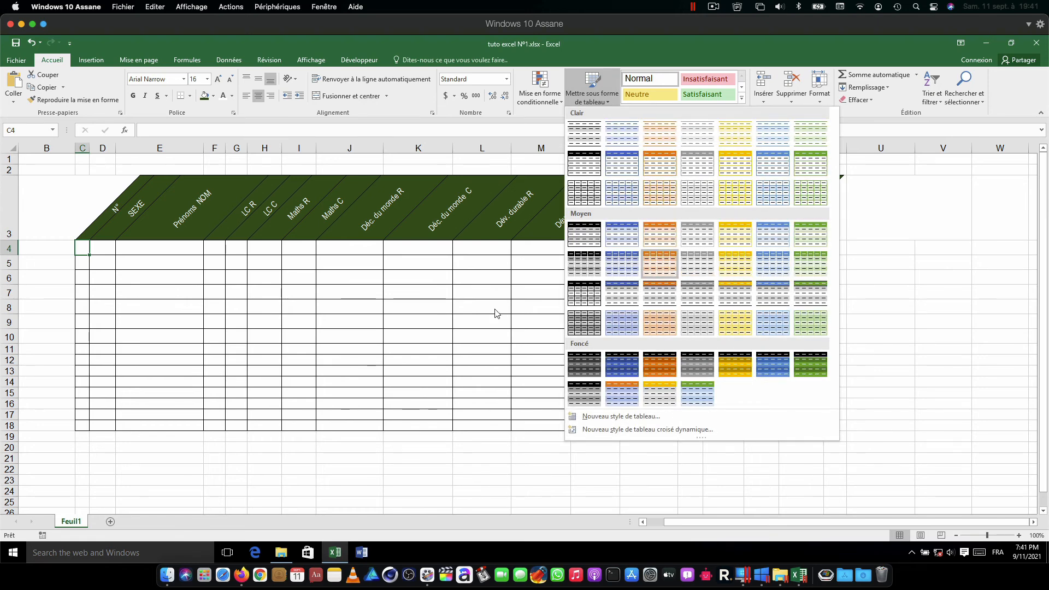
left_click(142, 286)
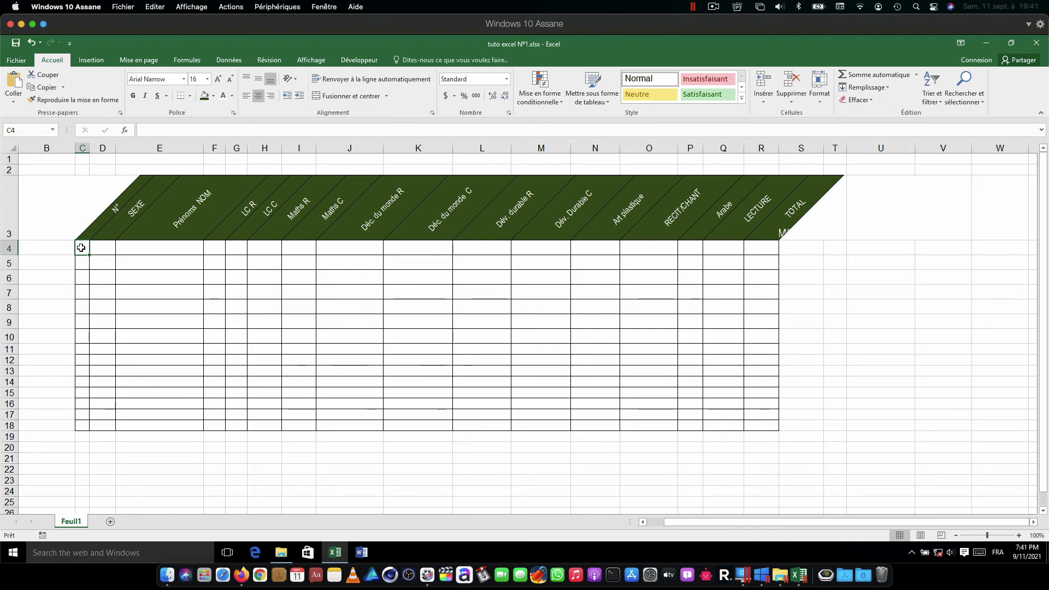
Step: Fill C4:R4 with the green Accent 6, 25% darker theme color and C5:R5 with a light green shade of the same color
left_click_drag(82, 248, 762, 250)
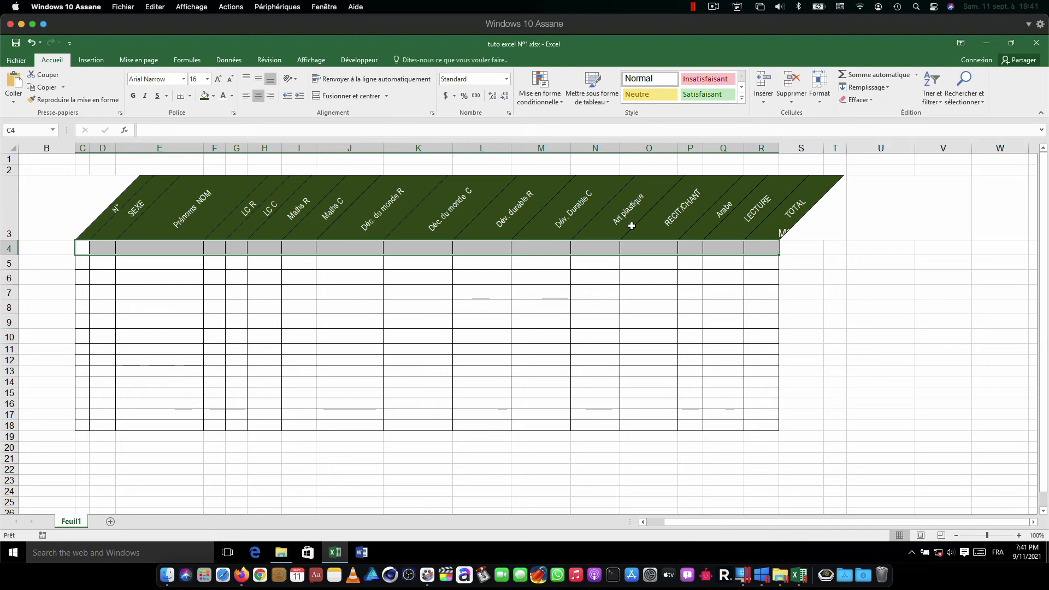
left_click(213, 96)
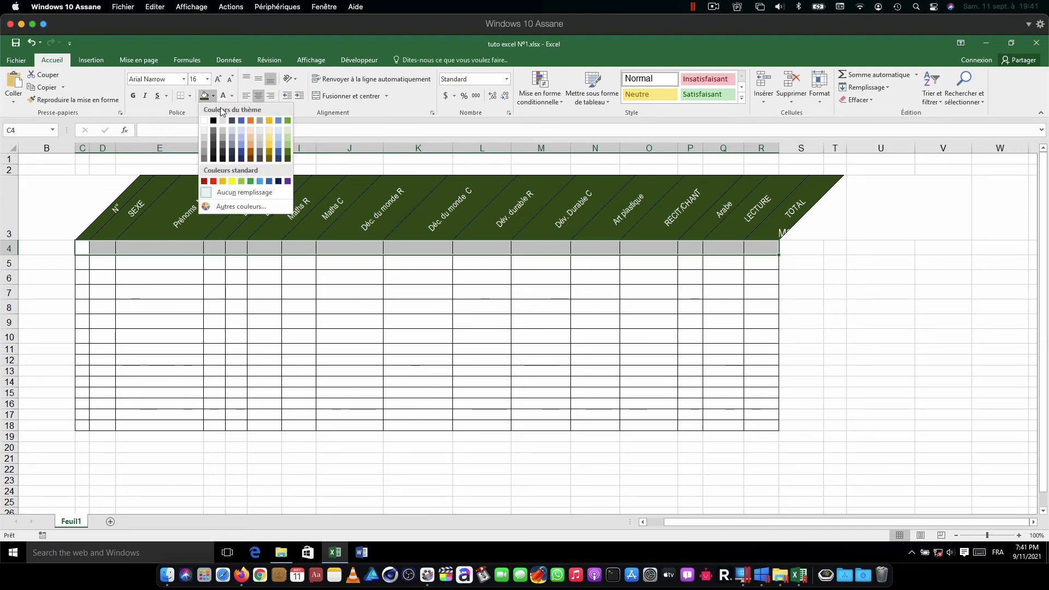
left_click(288, 155)
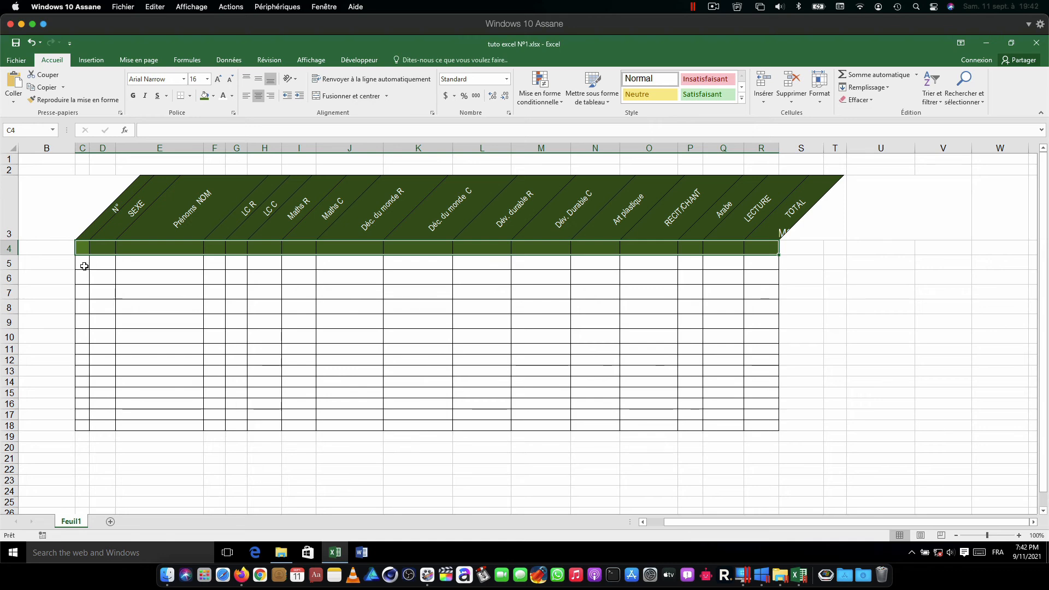
left_click_drag(82, 263, 763, 263)
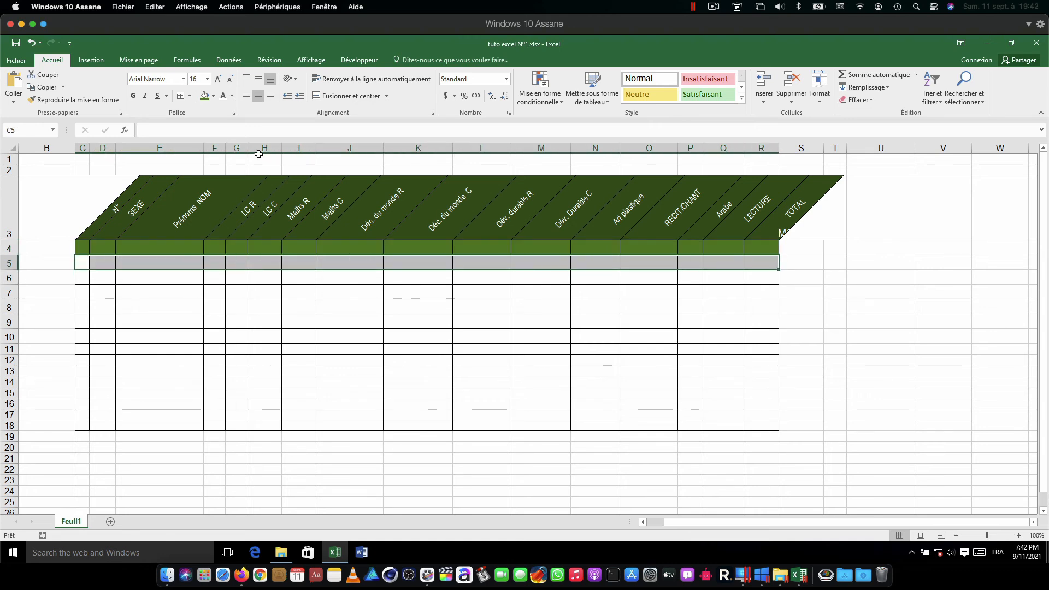
left_click(213, 96)
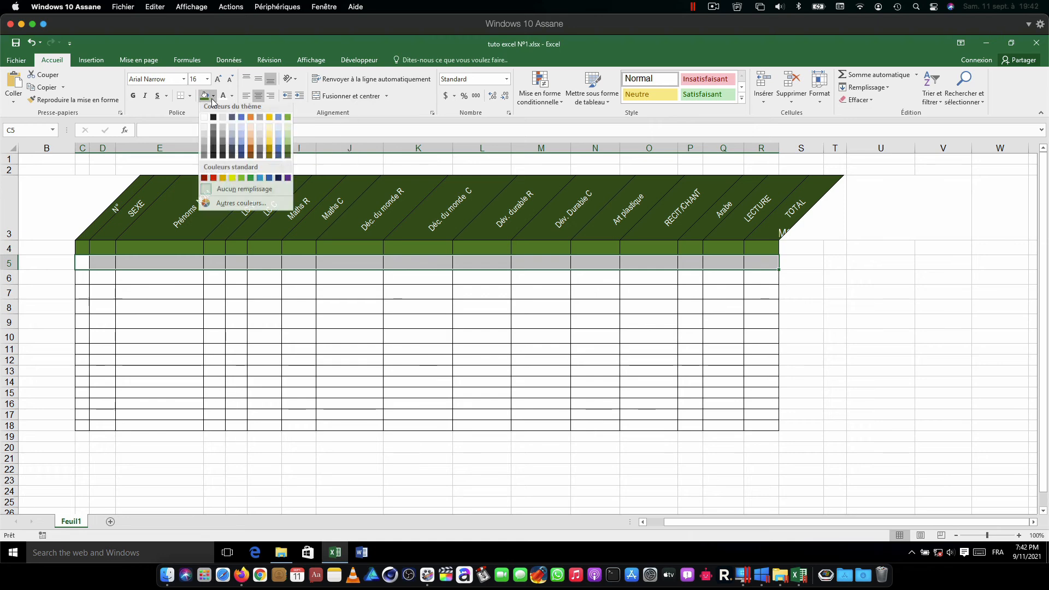
left_click(287, 135)
Step: Extend the alternating dark and light green fill of rows 4 and 5 down the table to row 18
left_click_drag(92, 245, 756, 263)
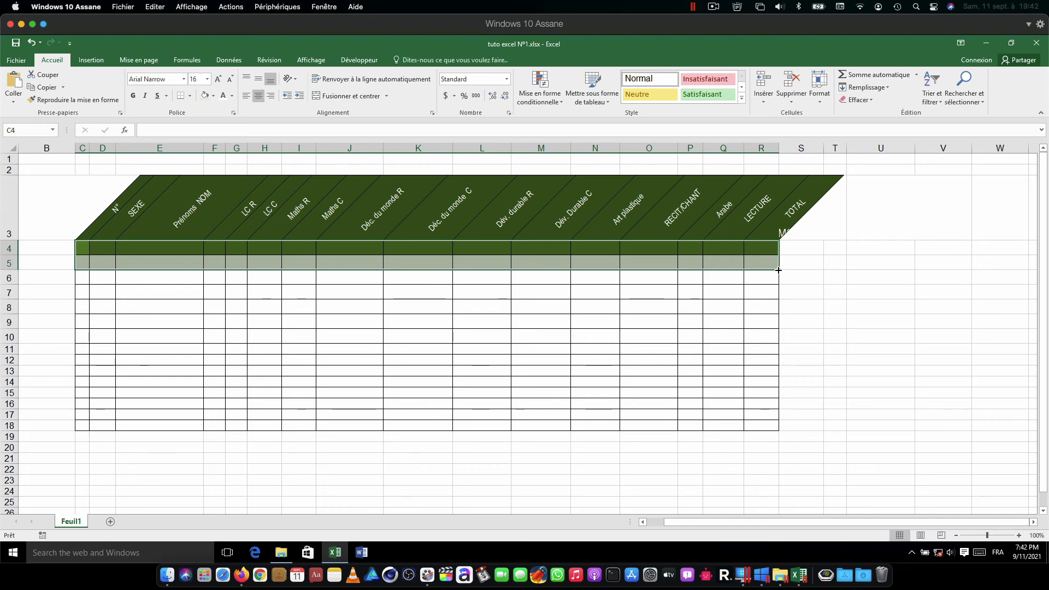
left_click_drag(778, 269, 778, 431)
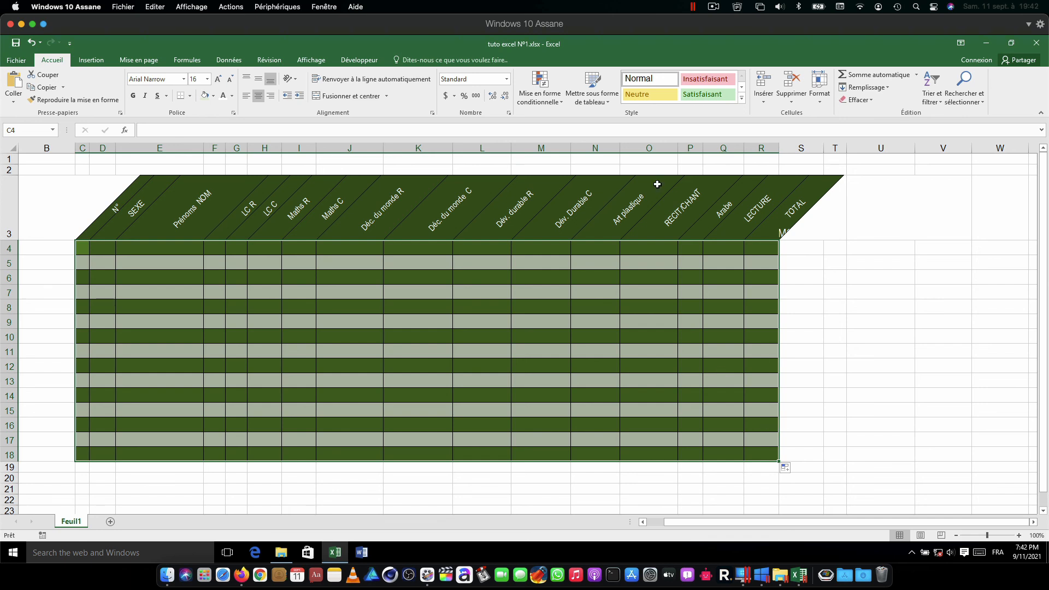
left_click(713, 7)
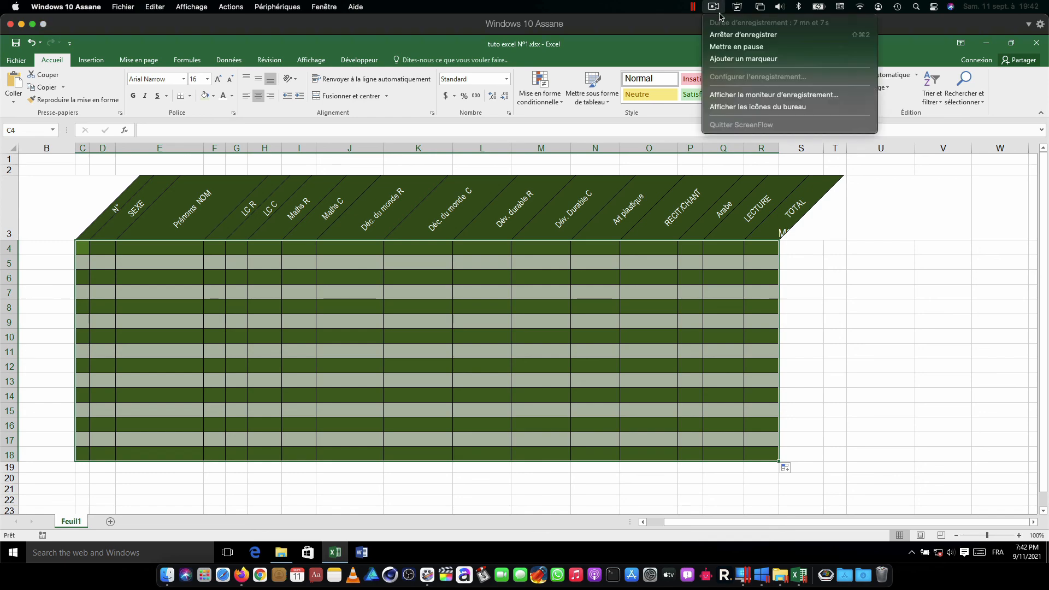
left_click(727, 35)
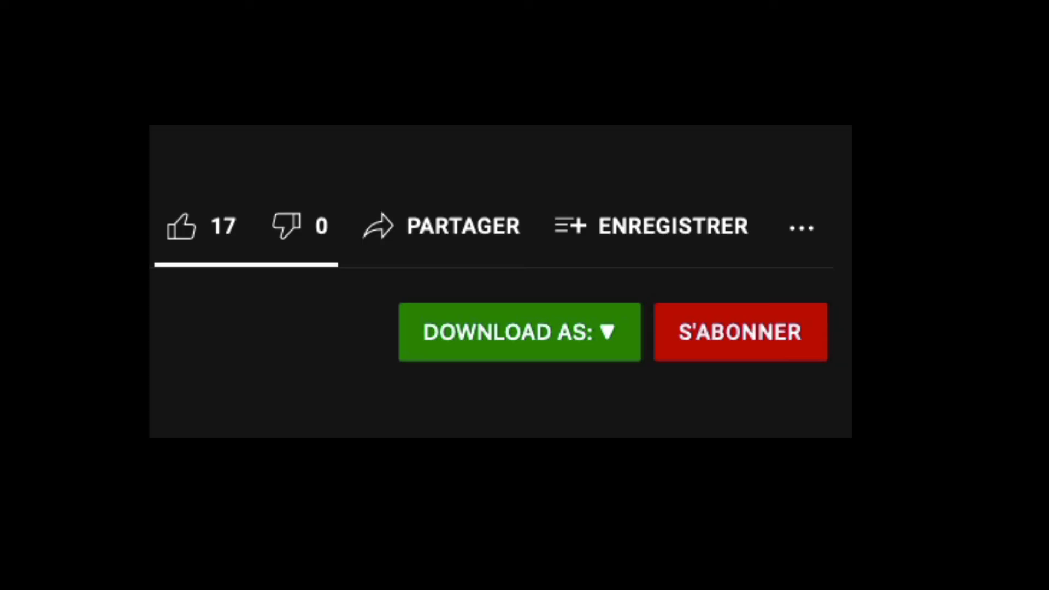
left_click(747, 349)
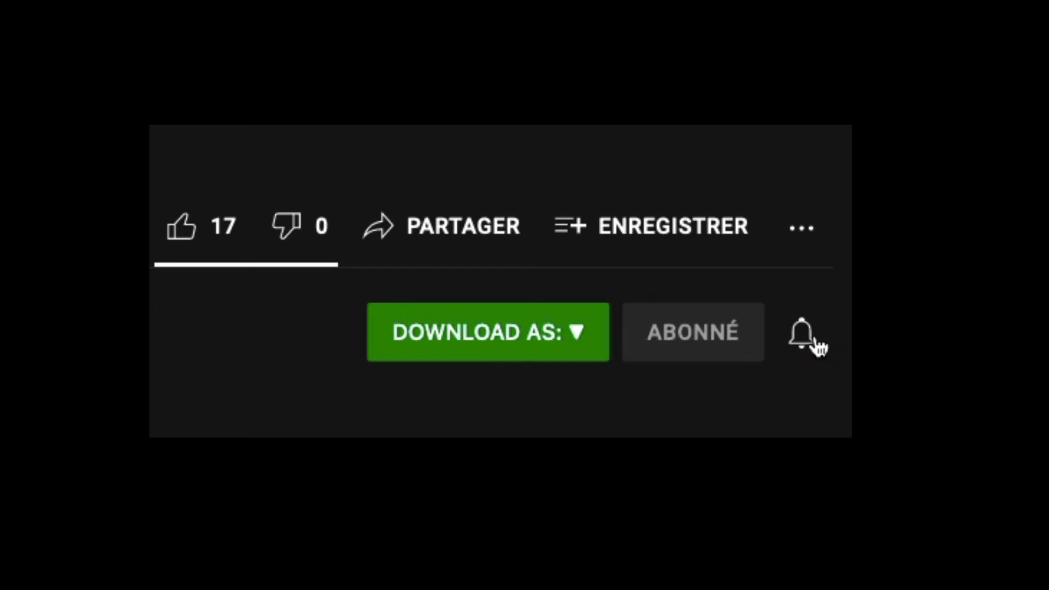
left_click(801, 337)
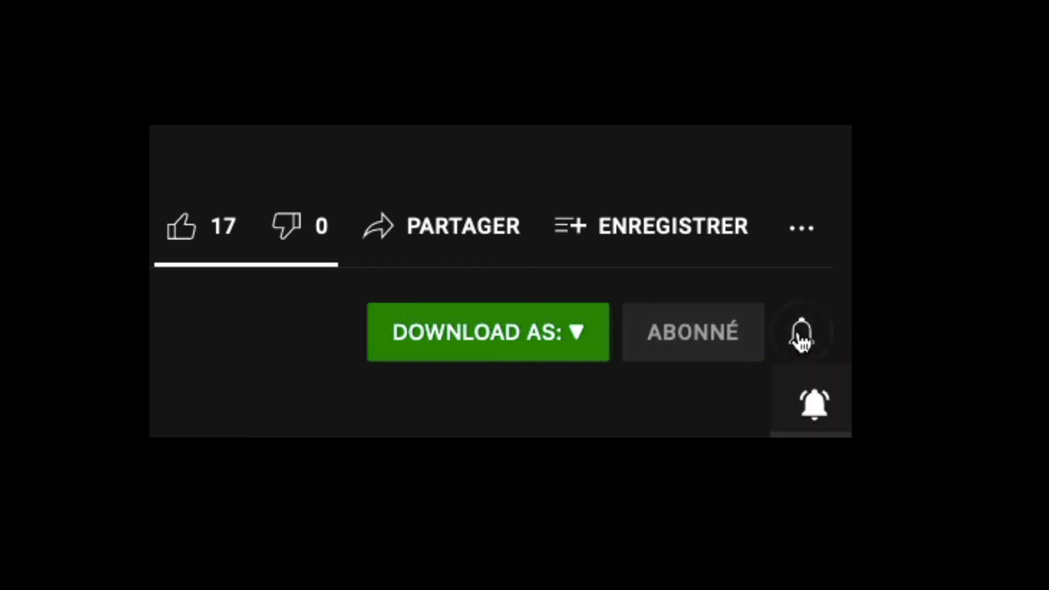
left_click(810, 399)
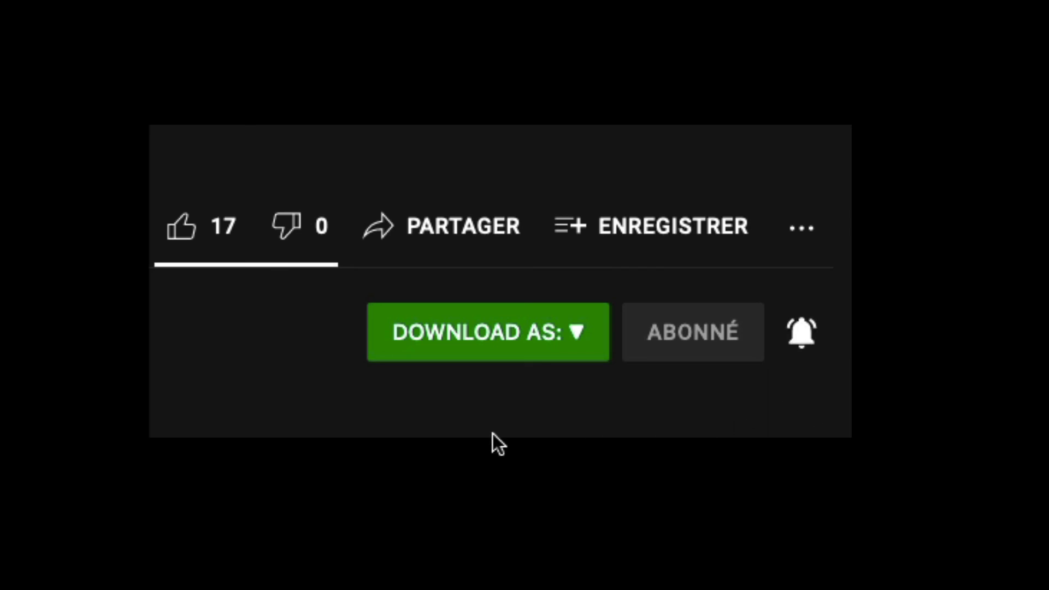
left_click(182, 230)
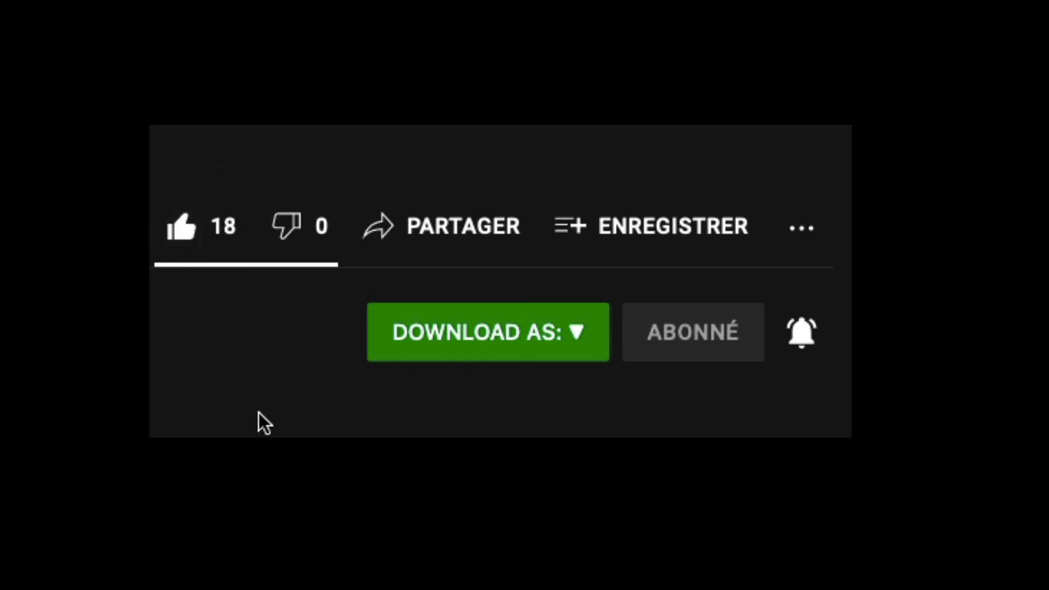